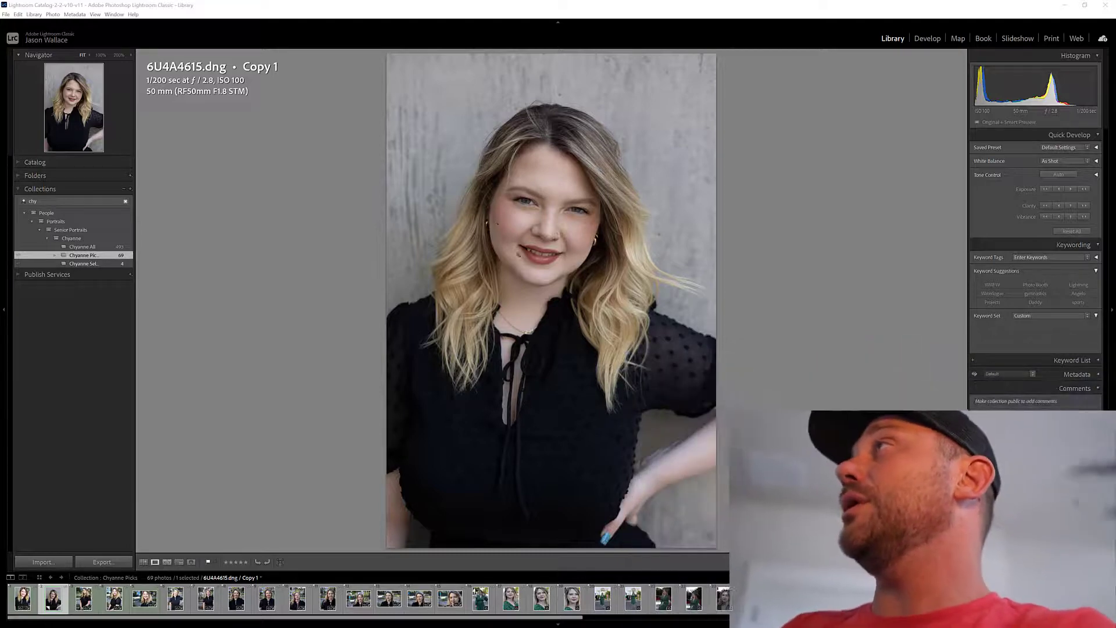
# - Apply automatic tone adjustments to the portrait in the Develop module and set Shadows to +25
pyautogui.click(935, 42)
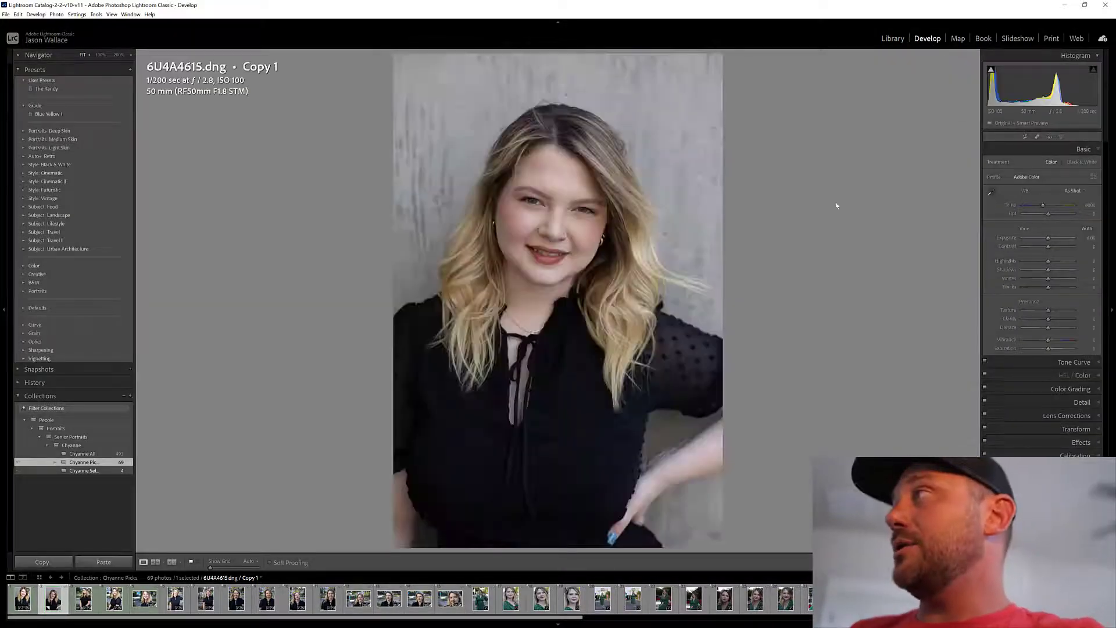
pyautogui.click(1087, 229)
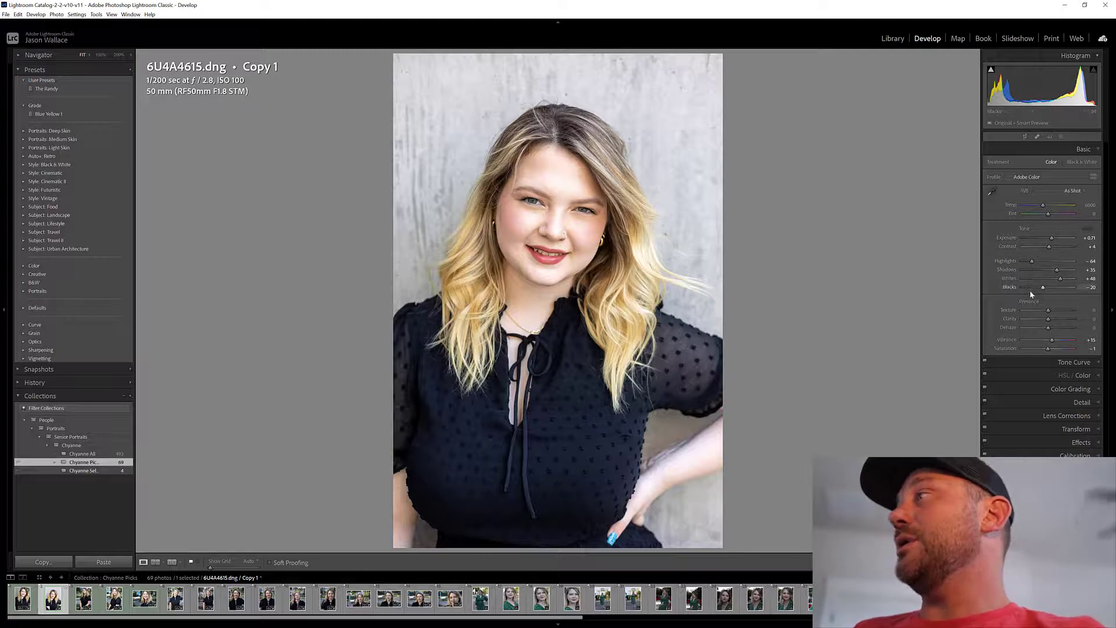
pyautogui.click(1049, 403)
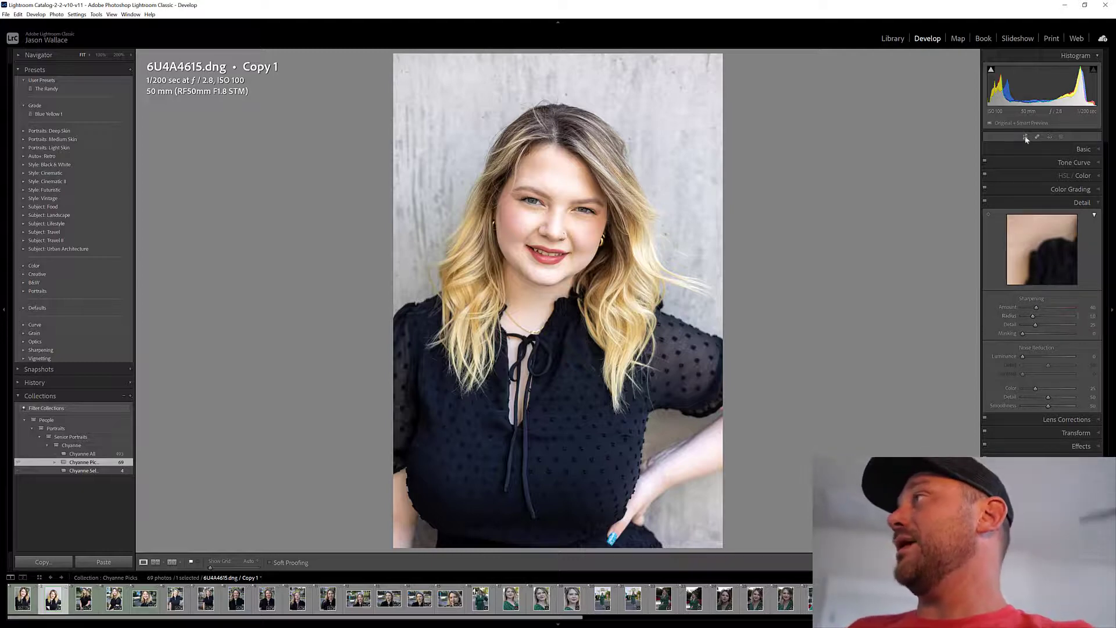
pyautogui.click(1093, 203)
pyautogui.click(1084, 149)
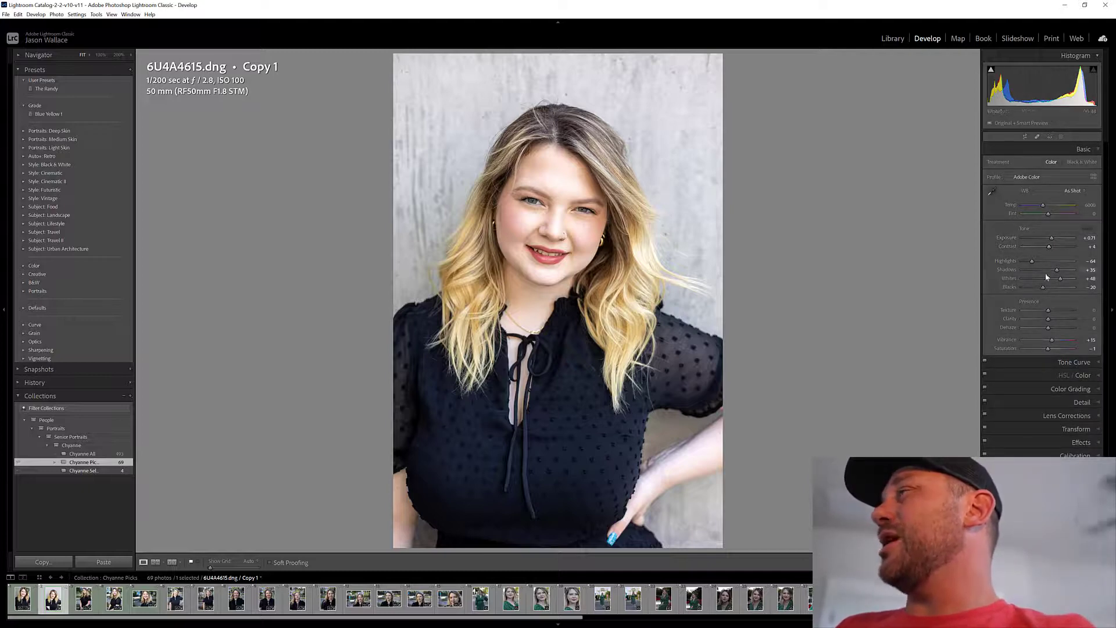
pyautogui.moveTo(1058, 271); pyautogui.dragTo(1055, 271)
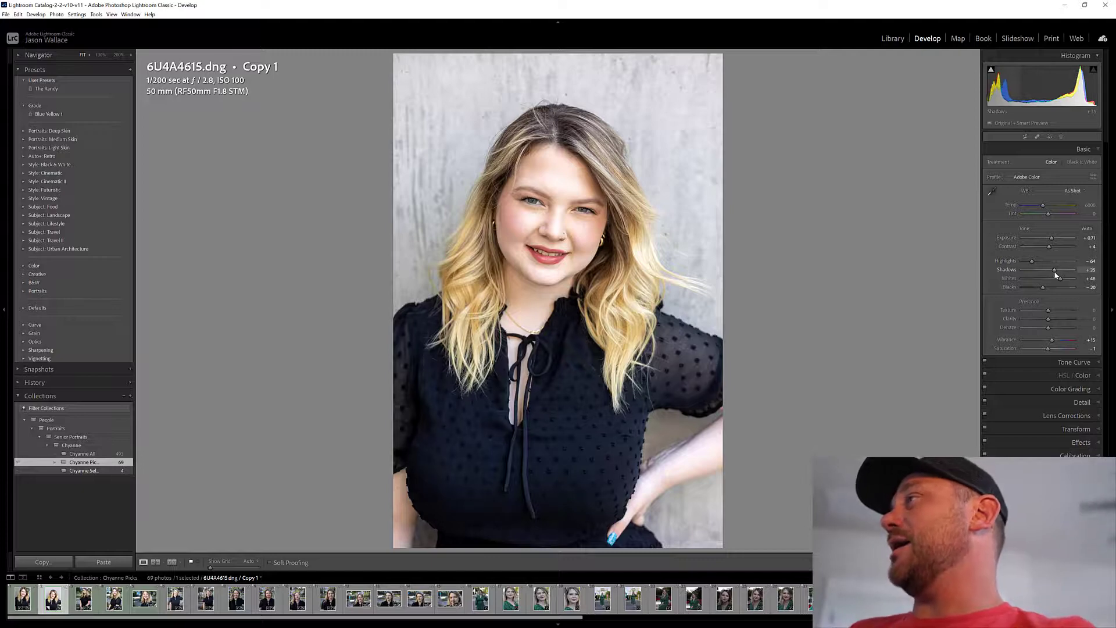
# - Add a Highlight Priority vignette with an amount of -14 and compare the portrait with and without it
pyautogui.click(1052, 441)
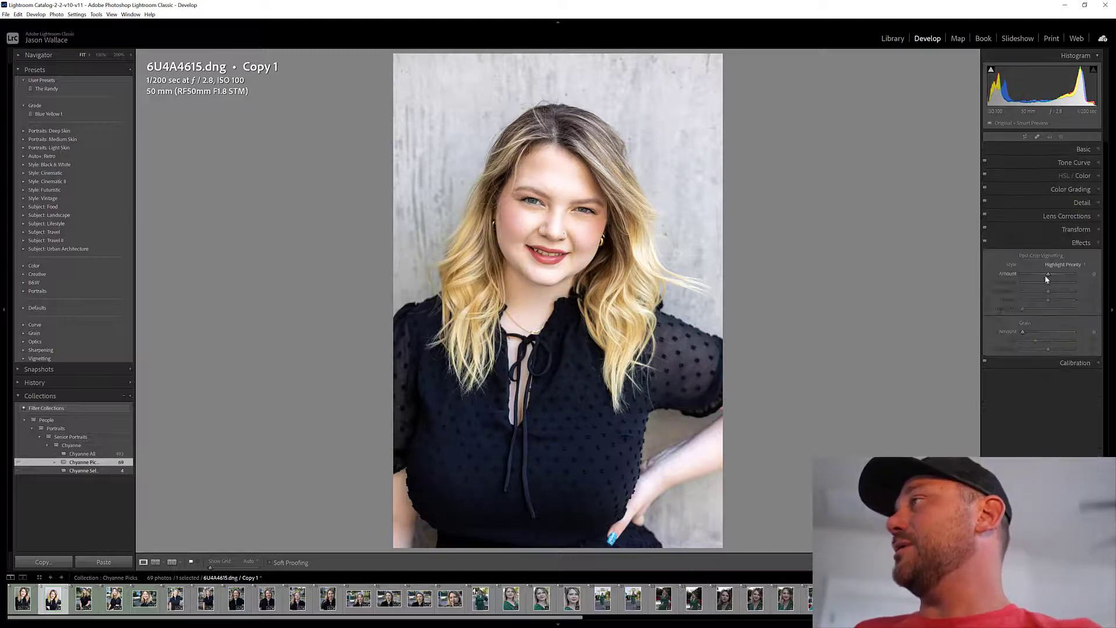
pyautogui.moveTo(1048, 274); pyautogui.dragTo(1043, 274)
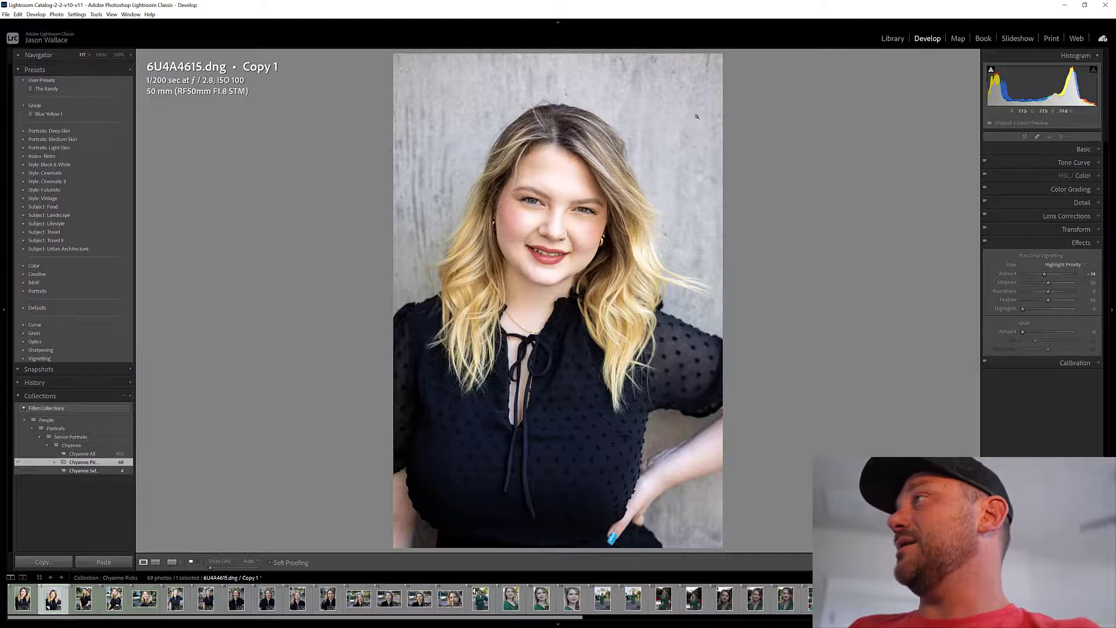
pyautogui.click(984, 240)
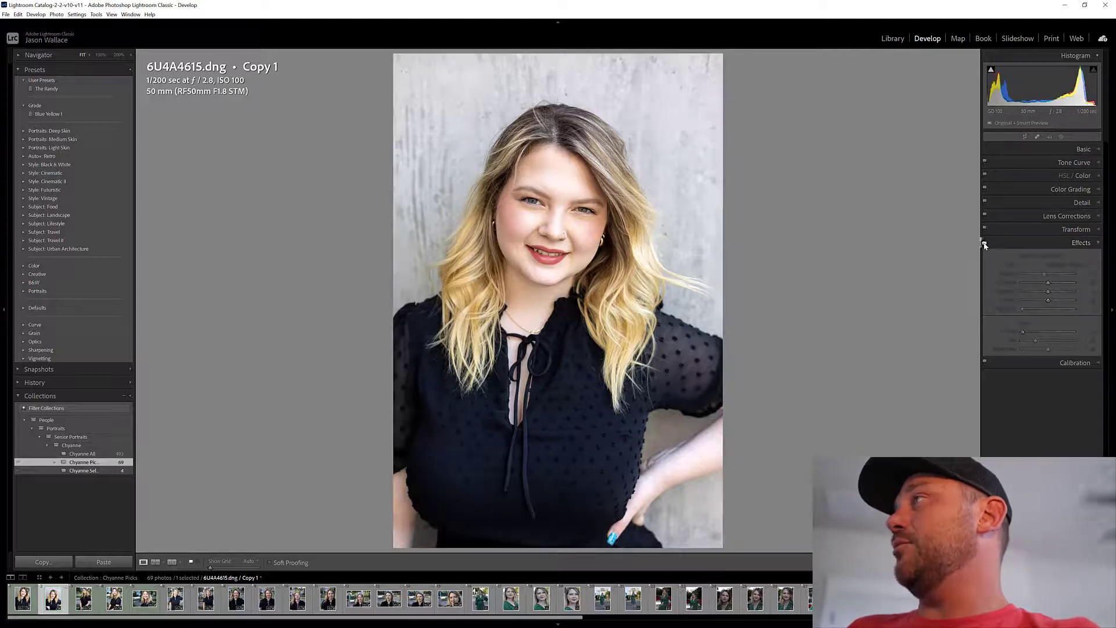
pyautogui.click(984, 240)
pyautogui.click(985, 241)
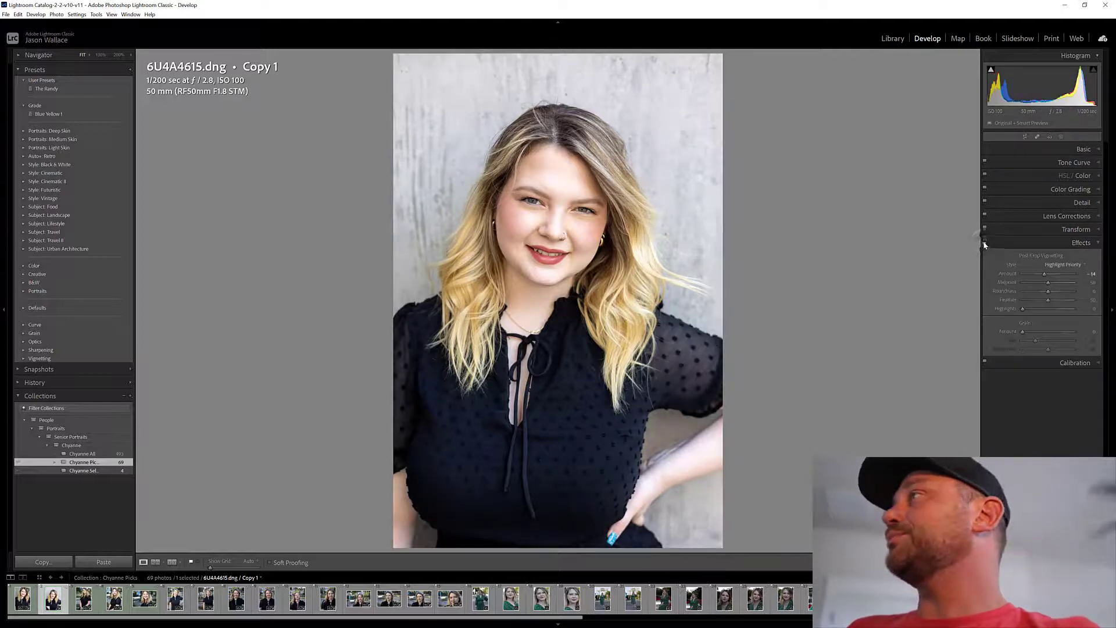
pyautogui.click(985, 242)
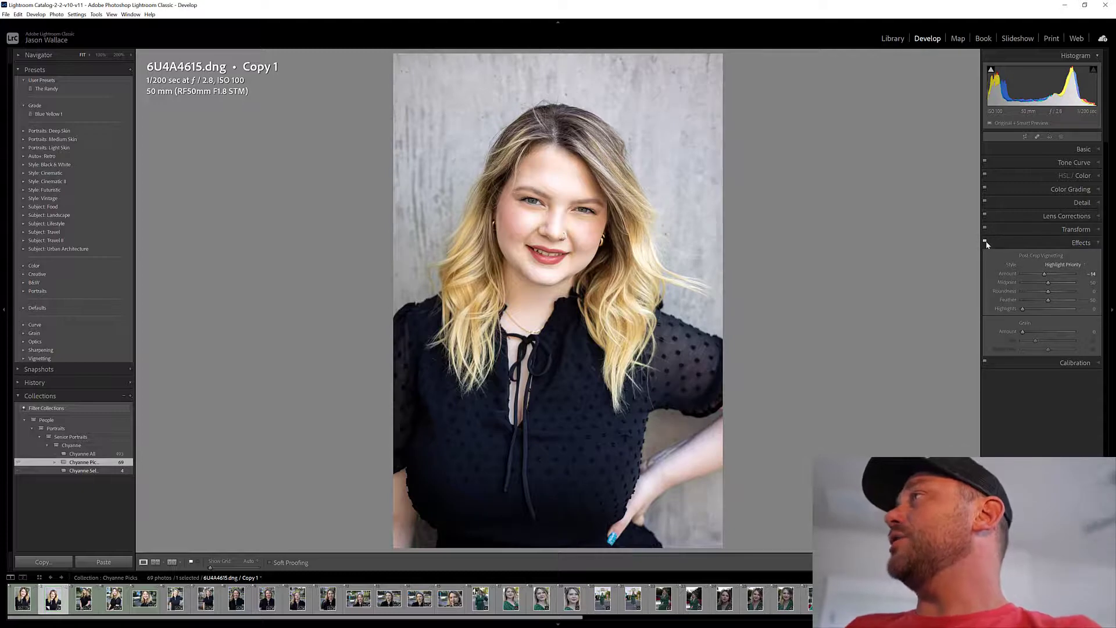
# - Create a brush mask with the Bright Eyes effect and paint over the woman's eyes
pyautogui.click(1055, 147)
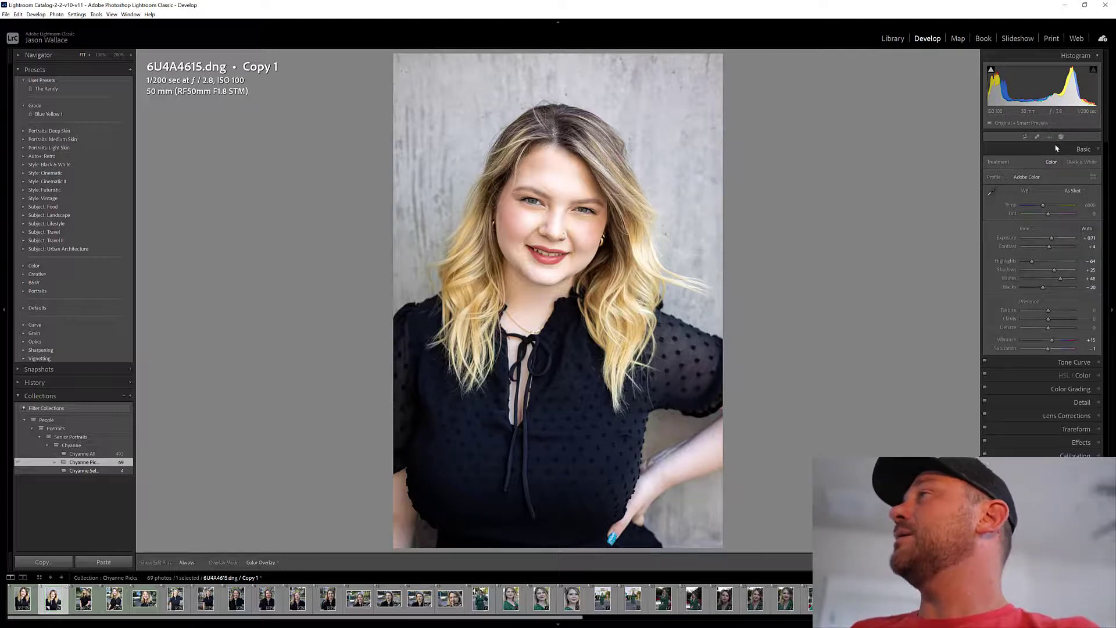
pyautogui.click(1064, 137)
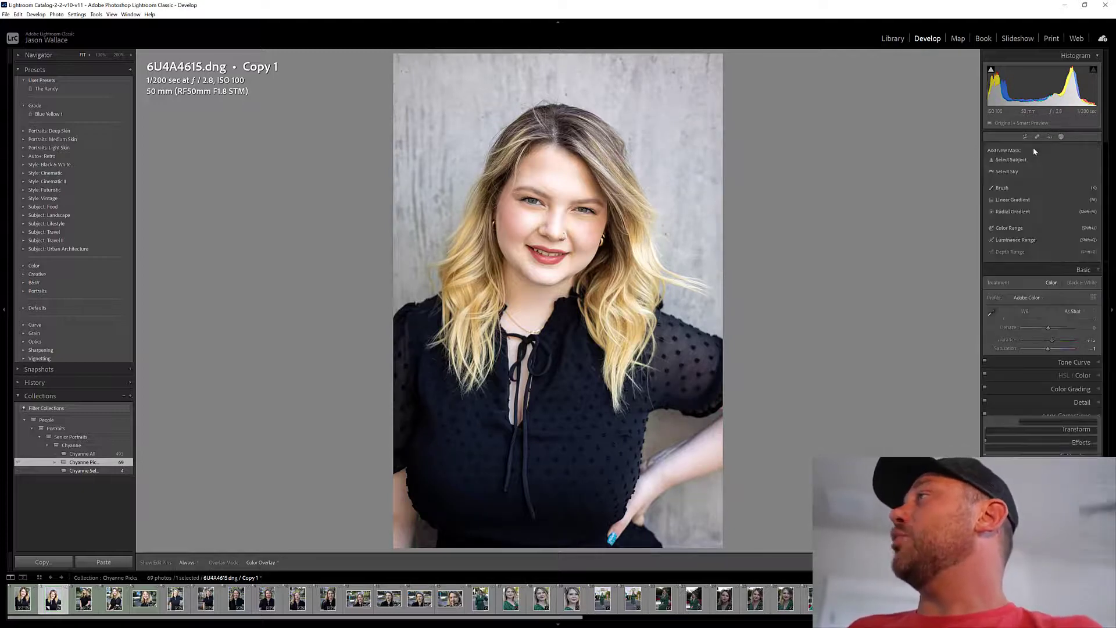
pyautogui.click(1001, 188)
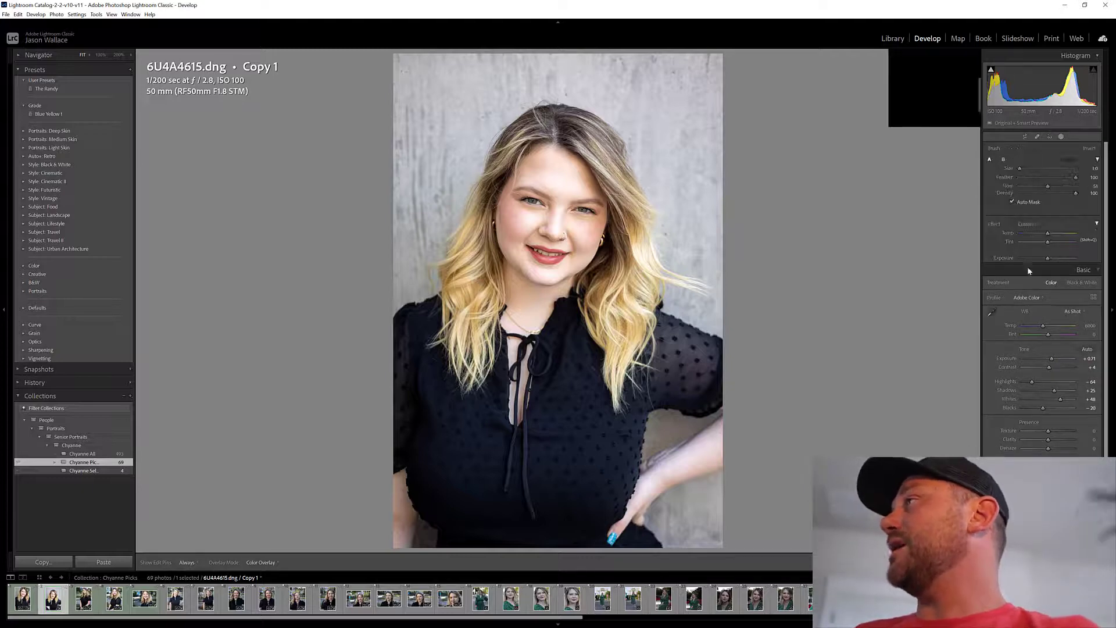
pyautogui.click(1026, 218)
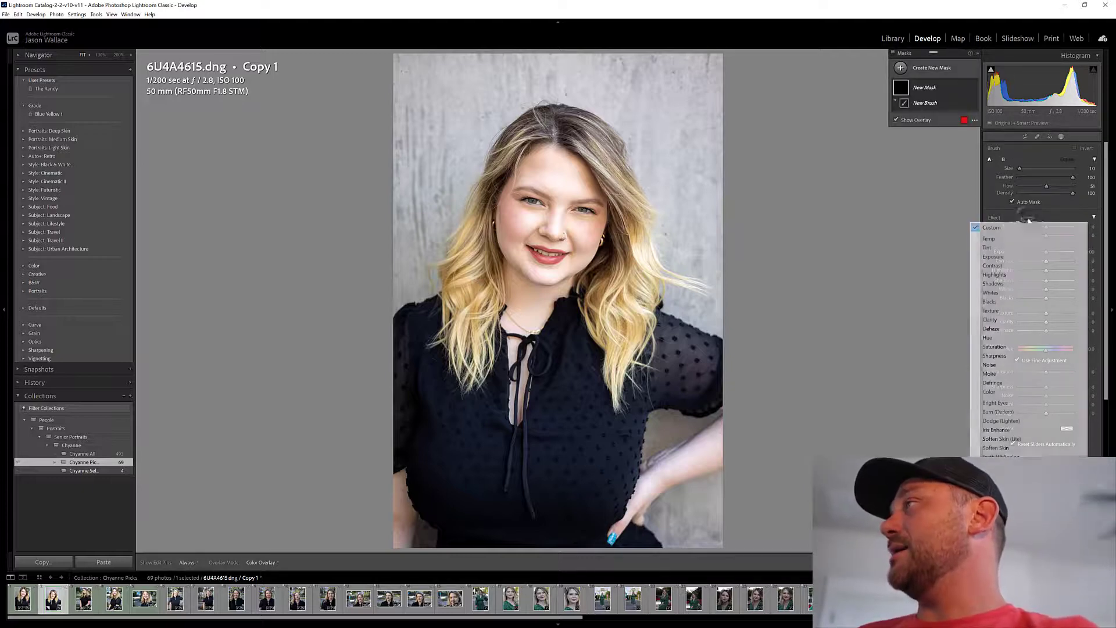
pyautogui.click(1007, 403)
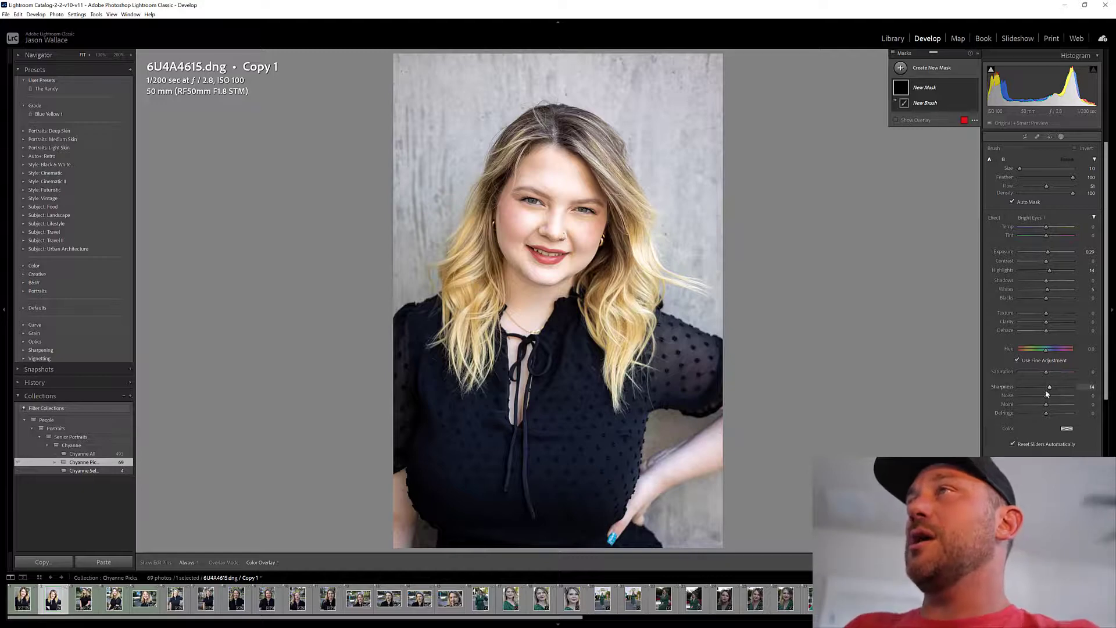
pyautogui.press('h')
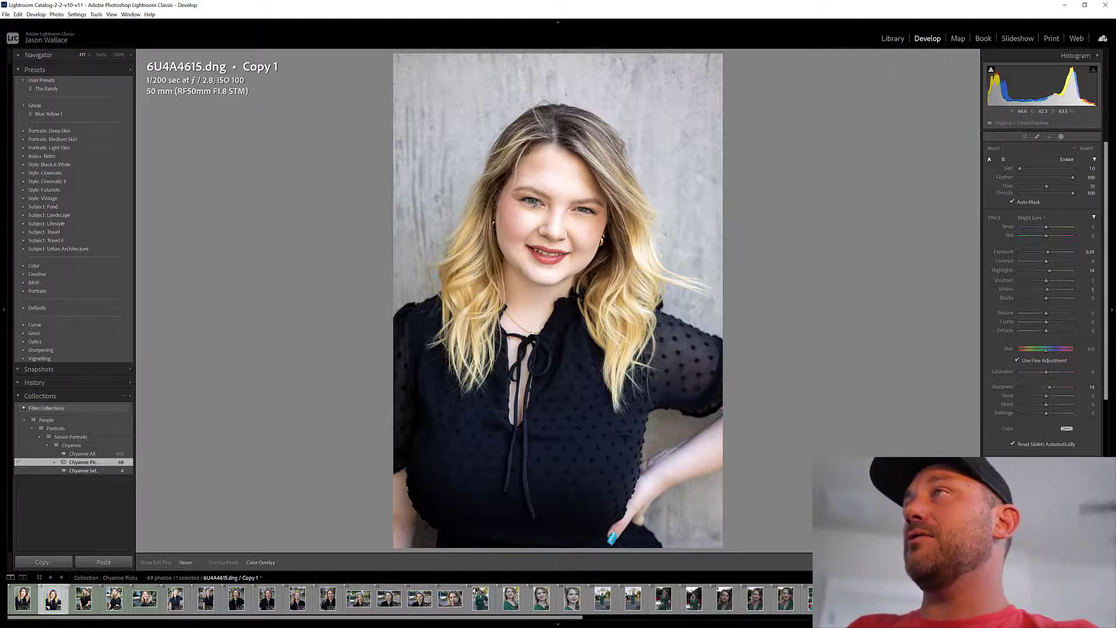
pyautogui.press('h')
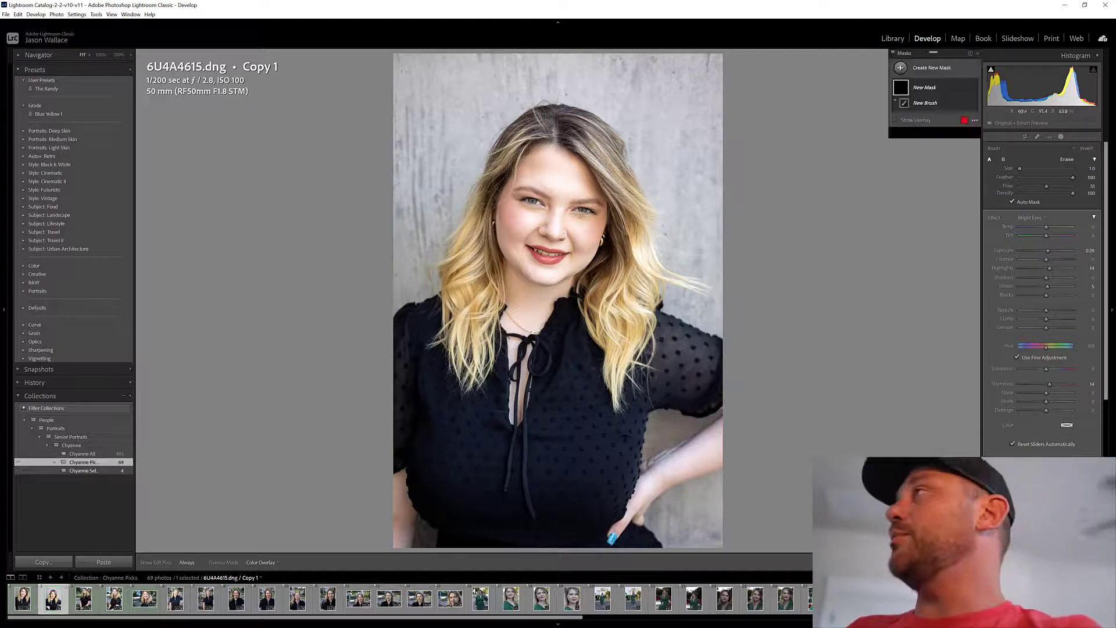
pyautogui.click(534, 203)
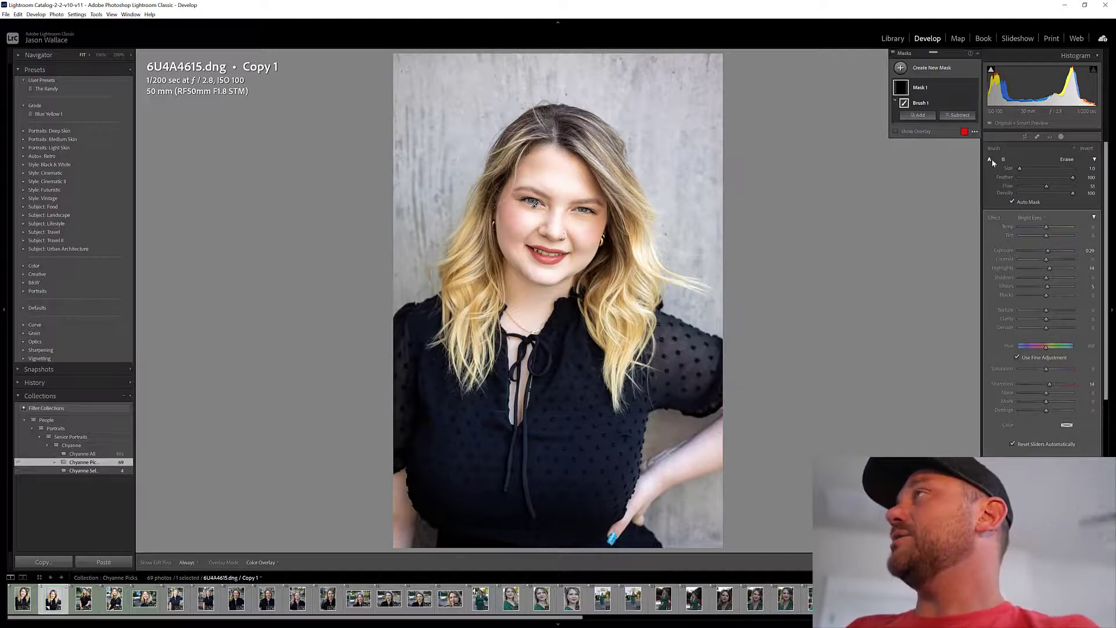
# - Create a second brush mask with the Teeth Whitening effect, paint over the teeth and close masking
pyautogui.click(903, 68)
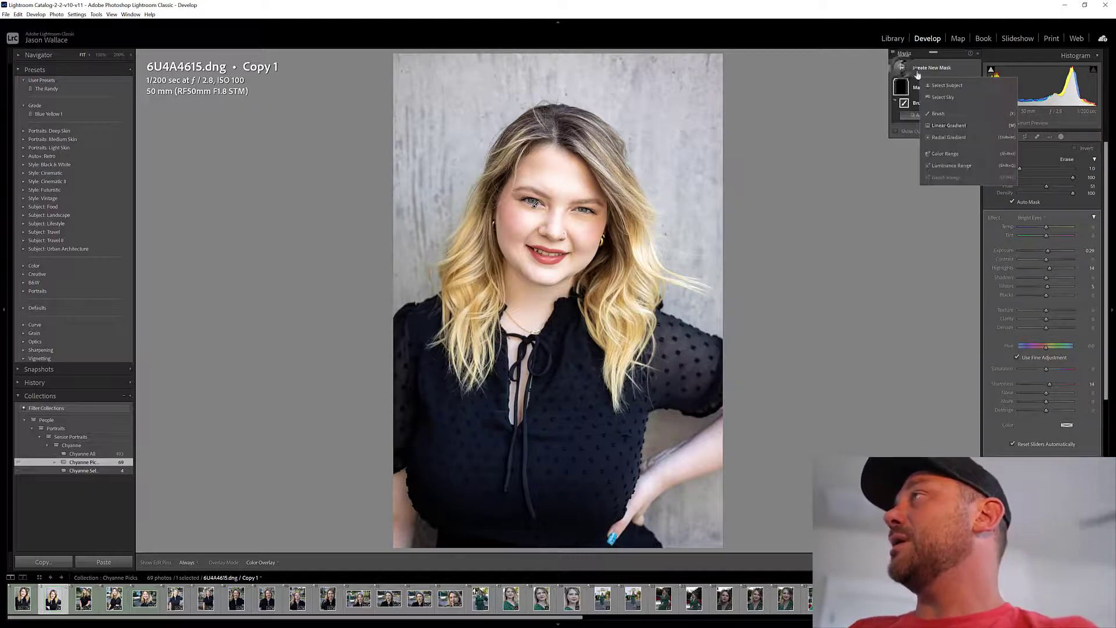
pyautogui.click(951, 114)
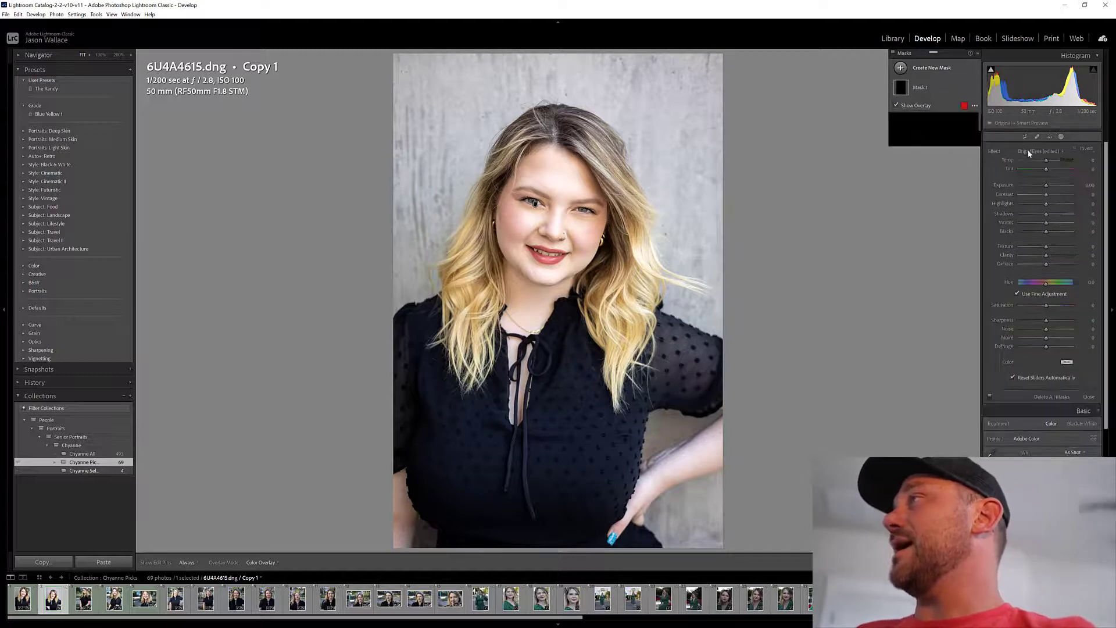
pyautogui.click(1038, 218)
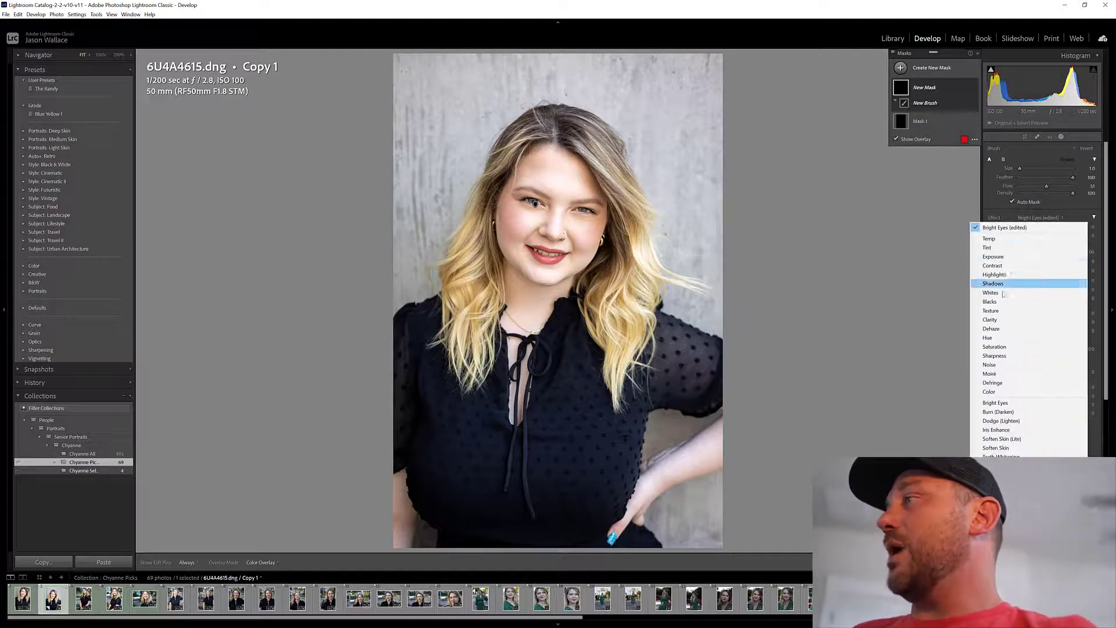
pyautogui.click(1008, 454)
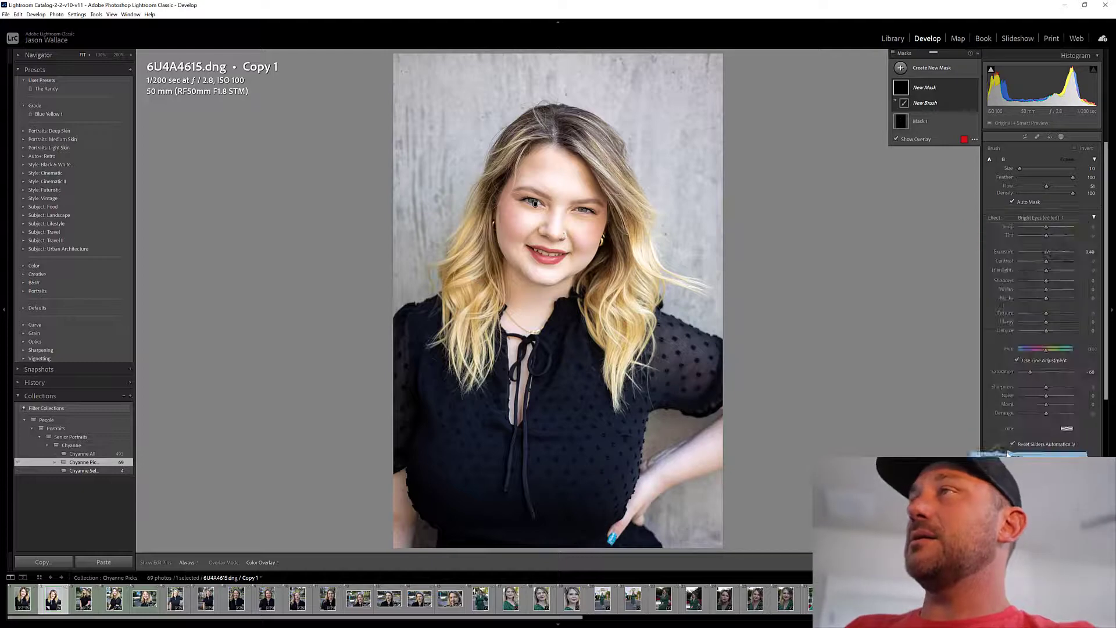
pyautogui.moveTo(532, 252)
pyautogui.mouseDown()
pyautogui.moveTo(544, 253)
pyautogui.moveTo(555, 284)
pyautogui.moveTo(546, 284)
pyautogui.mouseUp()
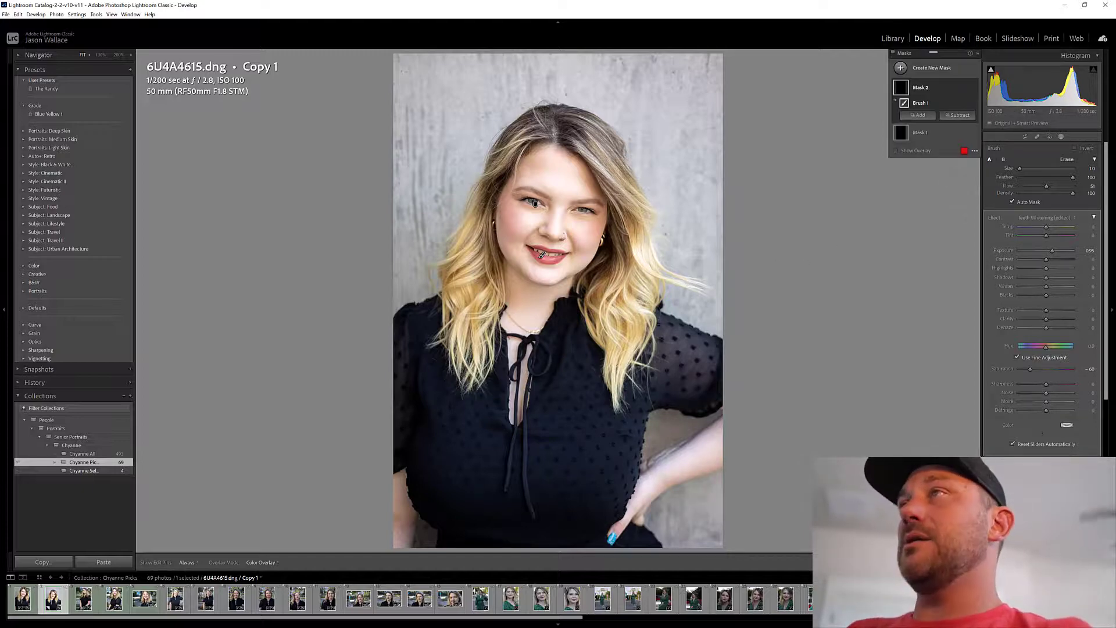
pyautogui.press('k')
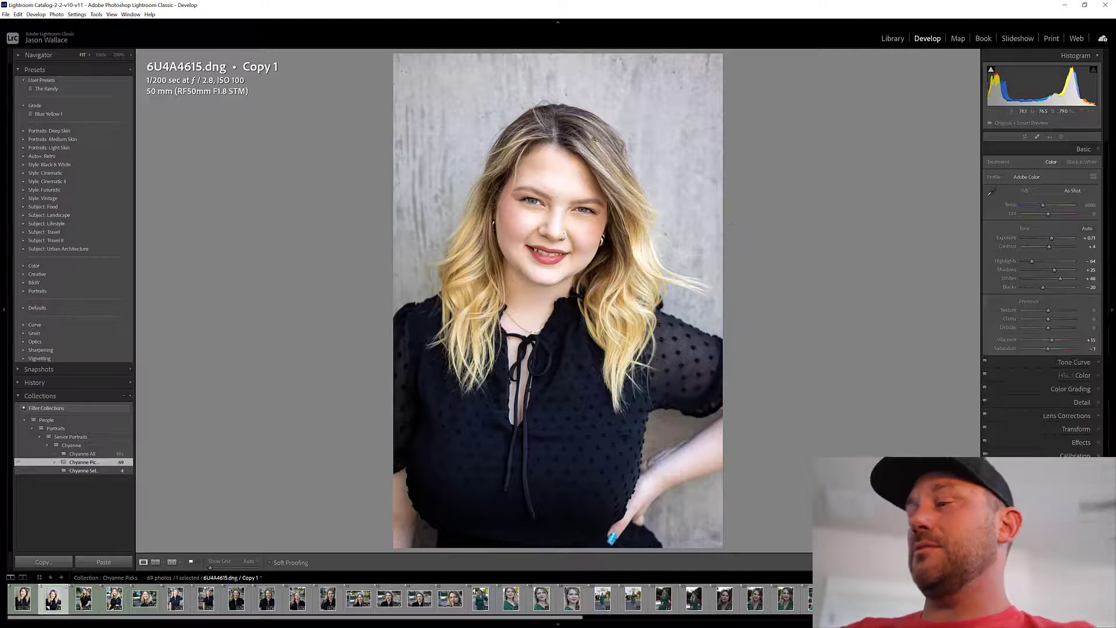
# - Compare the before and after versions of the retouched portrait several times
pyautogui.press('\\')
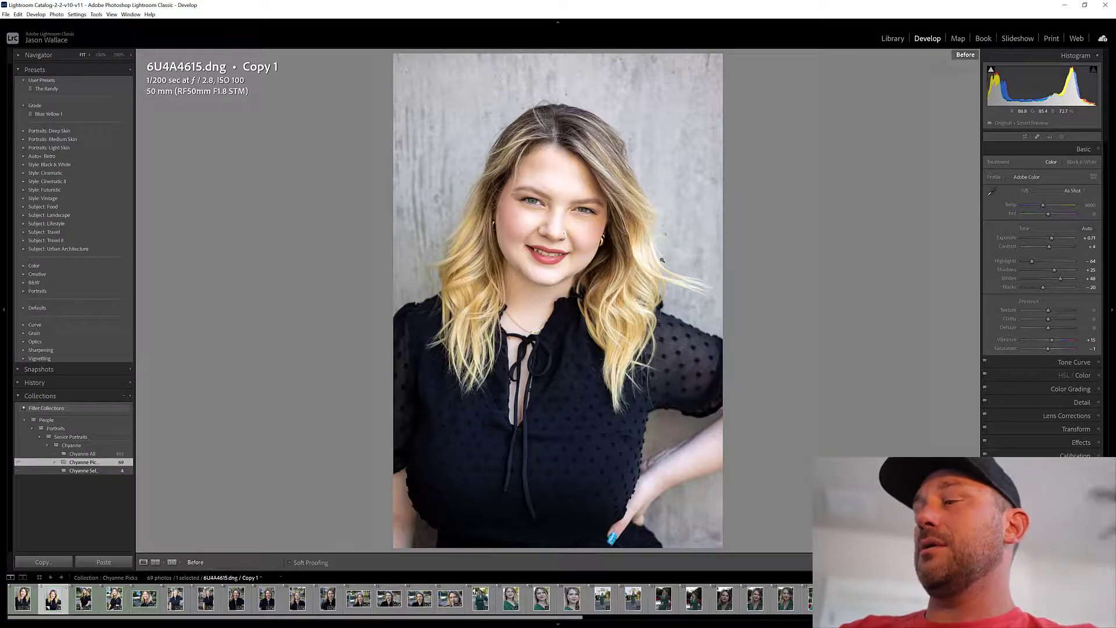
pyautogui.press('\\')
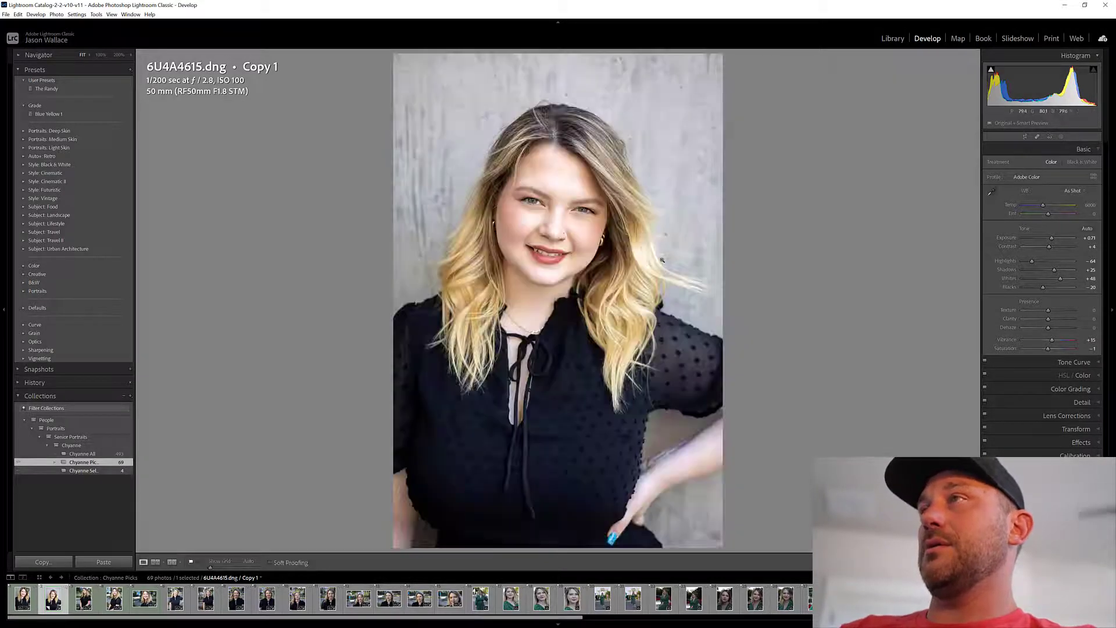
pyautogui.press('\\')
pyautogui.press('\\')
pyautogui.press('\\')
pyautogui.press('\\')
pyautogui.press('\\')
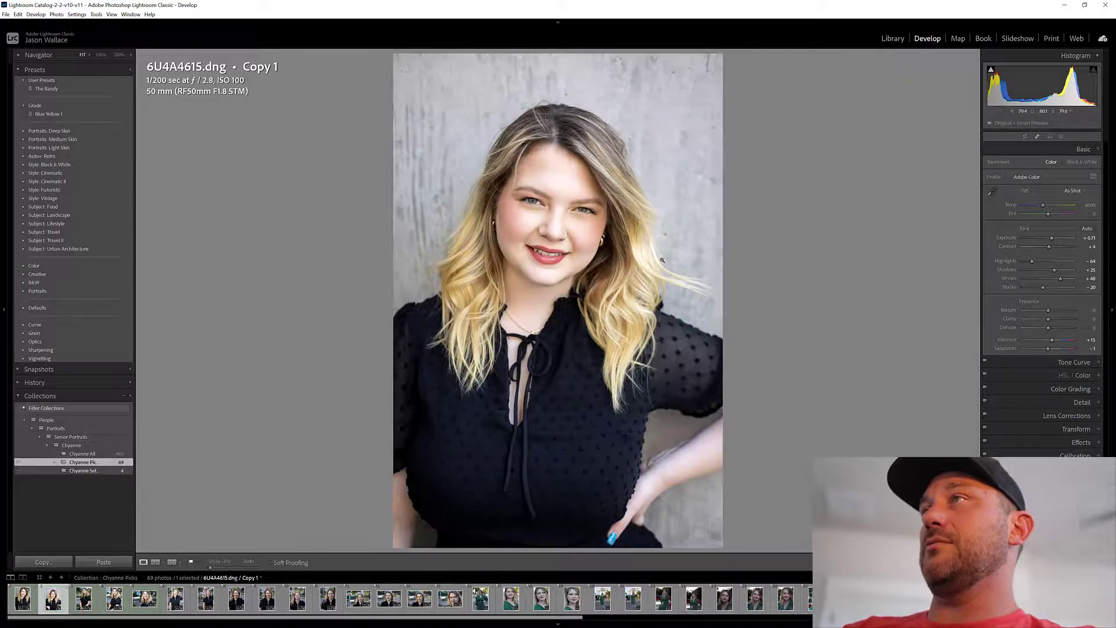
pyautogui.press('\\')
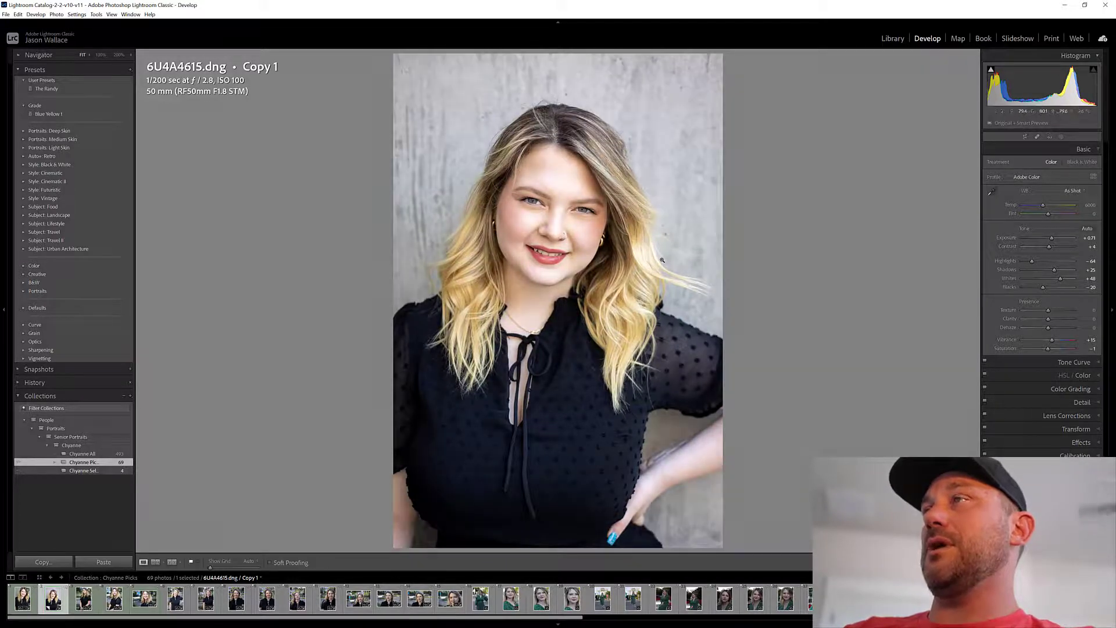
pyautogui.press('\\')
pyautogui.press('\\')
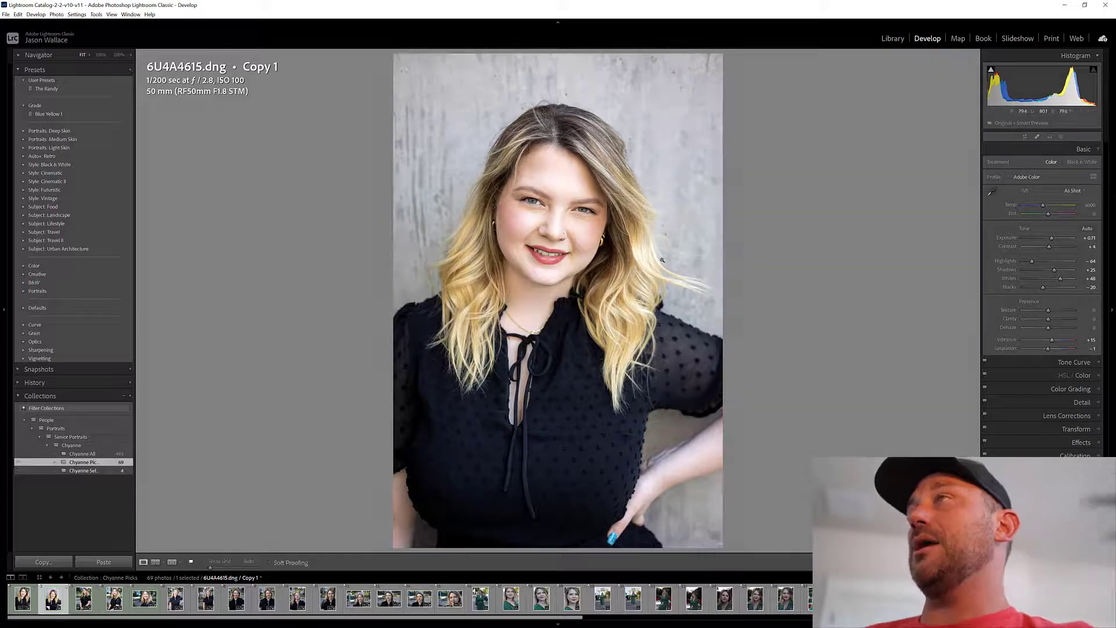
pyautogui.press('\\')
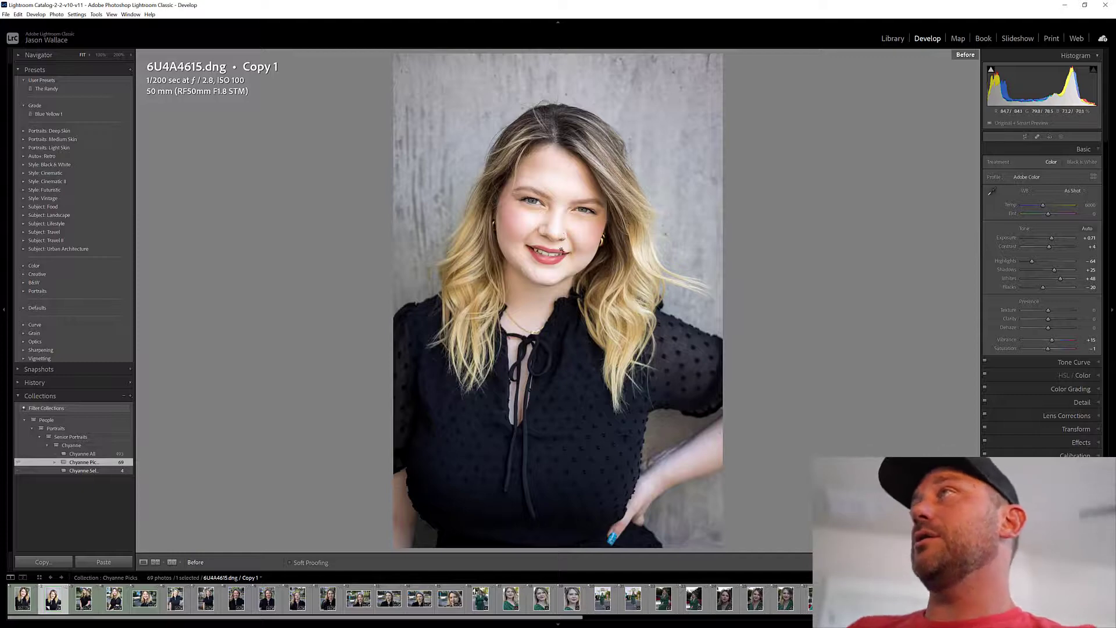
# - Crop the portrait tighter around the woman, trimming the area above her head and both sides
pyautogui.press('r')
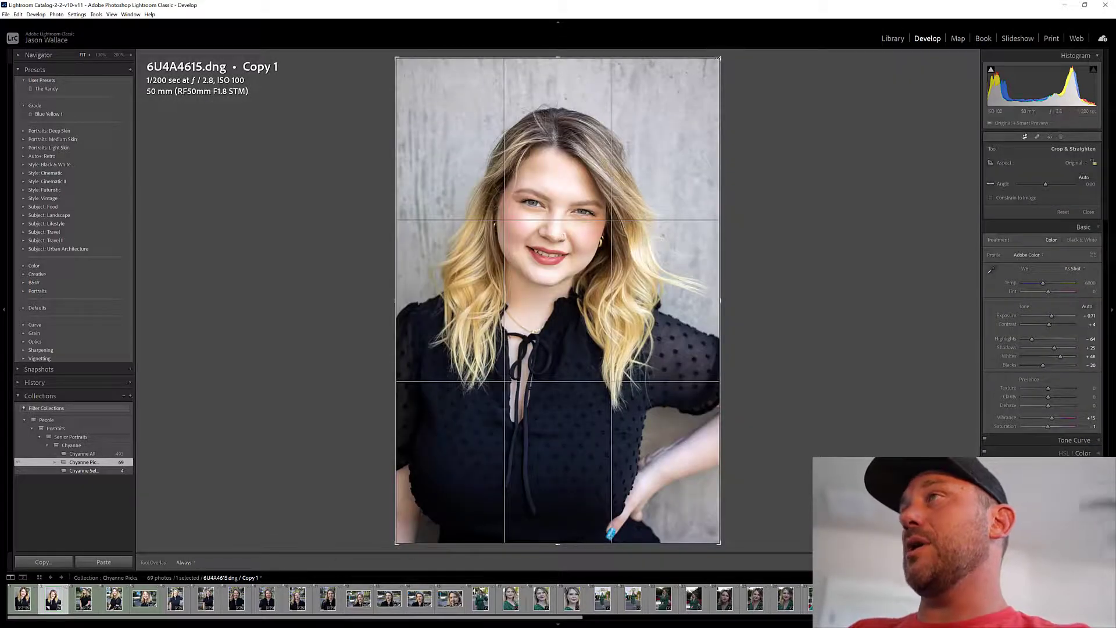
pyautogui.moveTo(719, 58); pyautogui.dragTo(703, 89)
pyautogui.moveTo(636, 168); pyautogui.dragTo(626, 164)
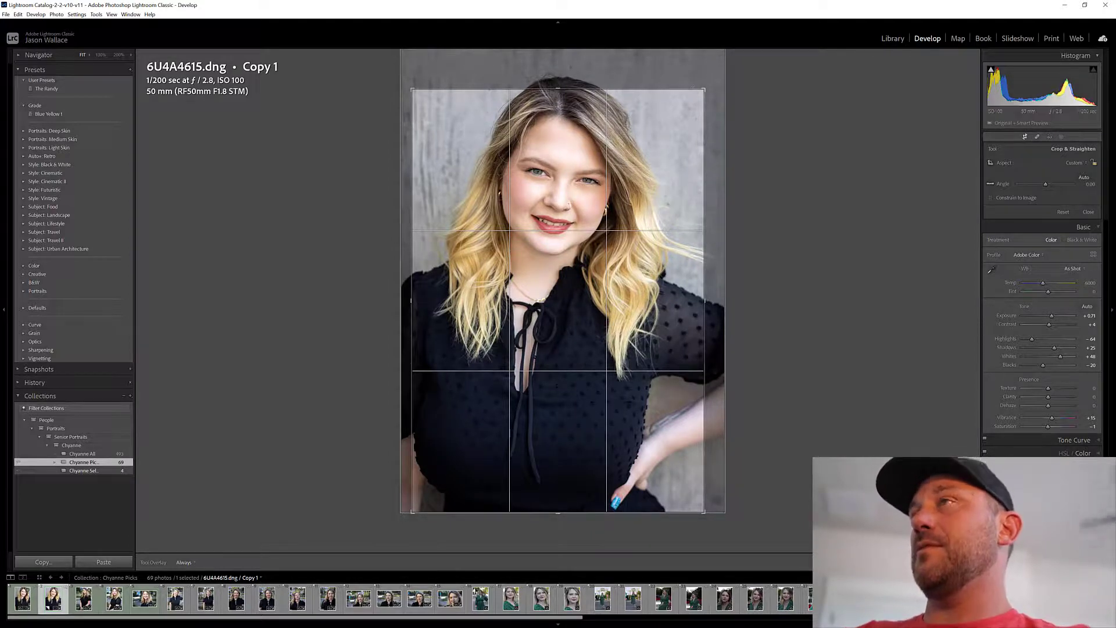
pyautogui.press('Return')
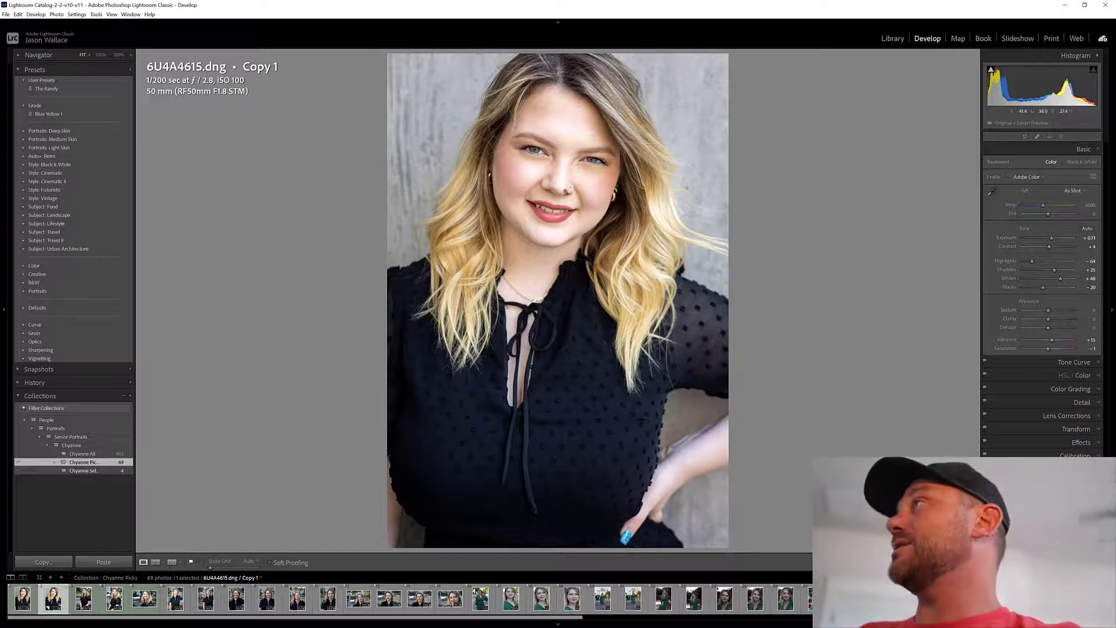
# - Create a radial gradient mask and shape and position its ellipse over the woman's face and neck
pyautogui.click(1061, 138)
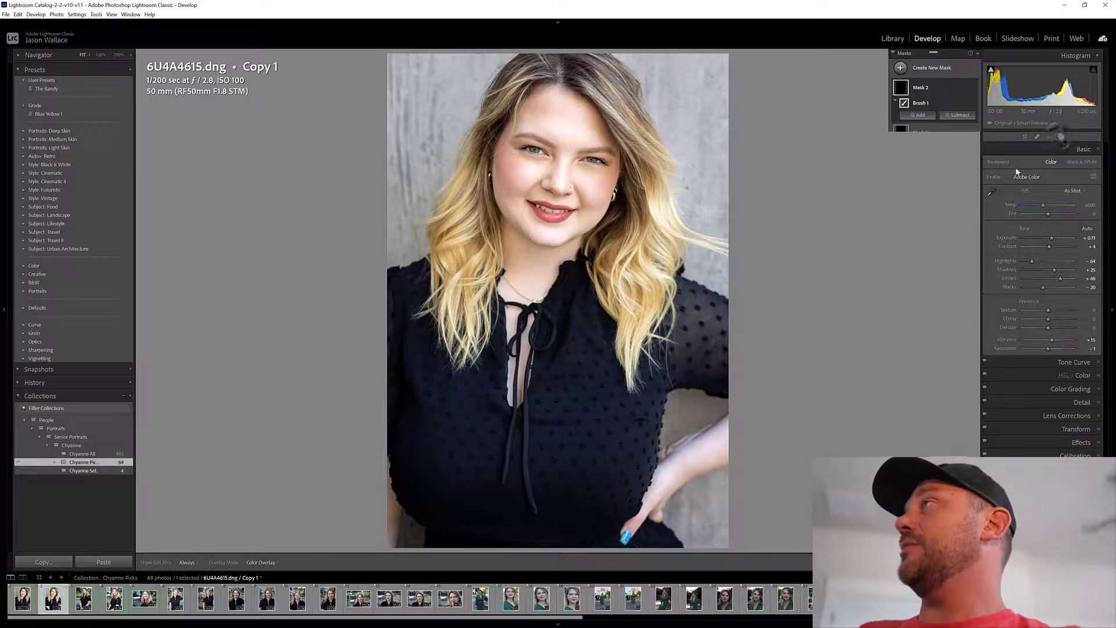
pyautogui.click(901, 69)
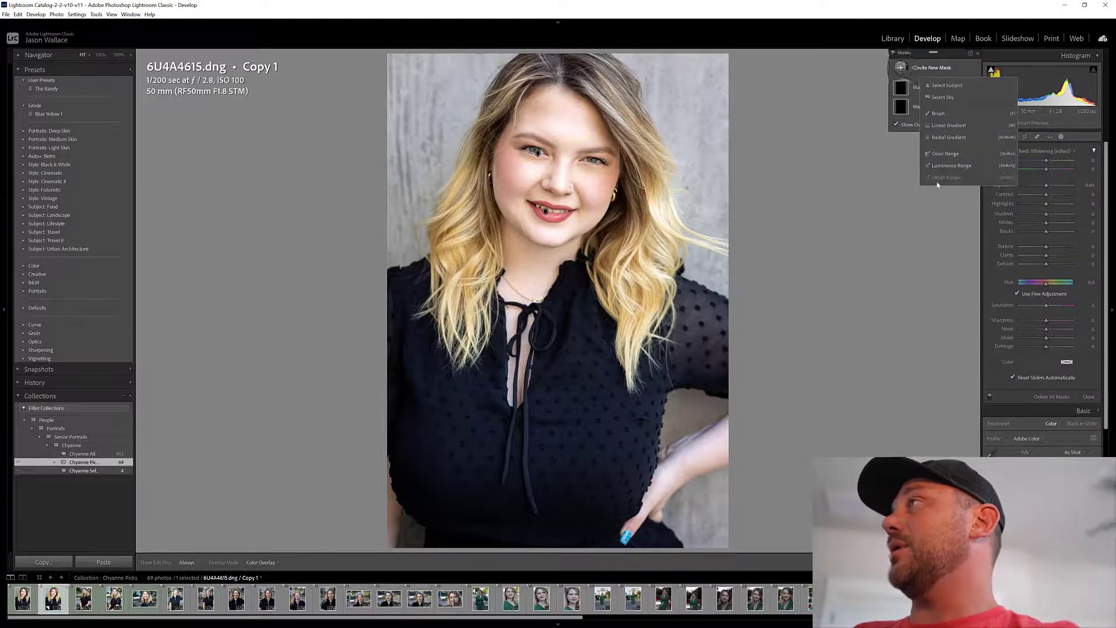
pyautogui.click(940, 137)
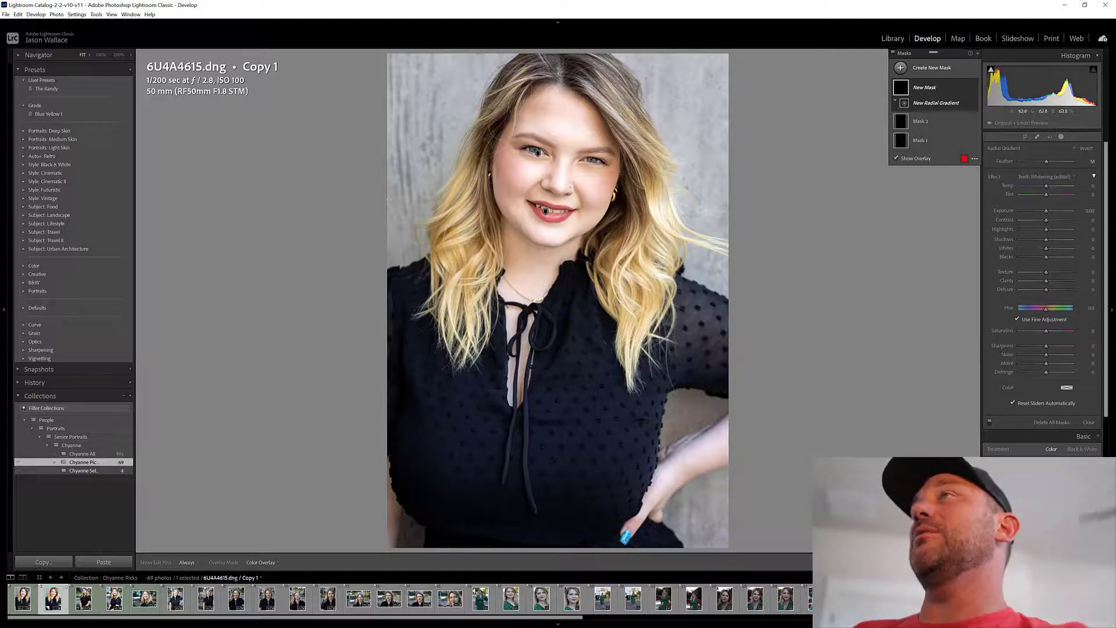
pyautogui.moveTo(556, 156); pyautogui.dragTo(554, 282)
pyautogui.moveTo(557, 191); pyautogui.dragTo(549, 185)
pyautogui.moveTo(546, 311); pyautogui.dragTo(531, 289)
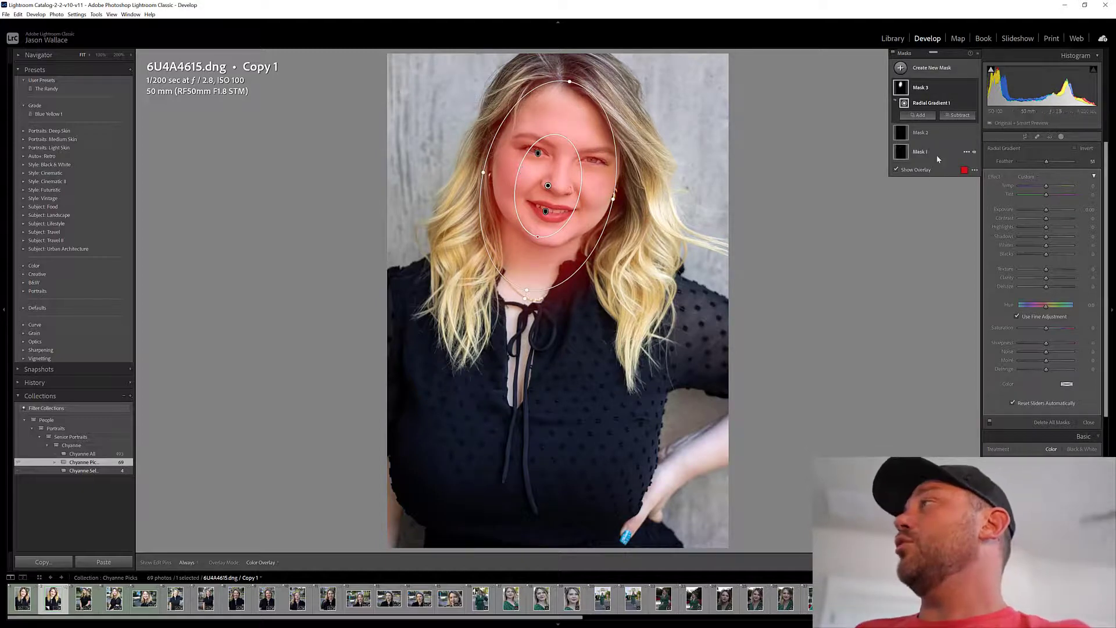
# - Try brightening the face with a radial gradient exposure of 0.64, and reset that exposure
pyautogui.moveTo(1047, 212); pyautogui.dragTo(1050, 215)
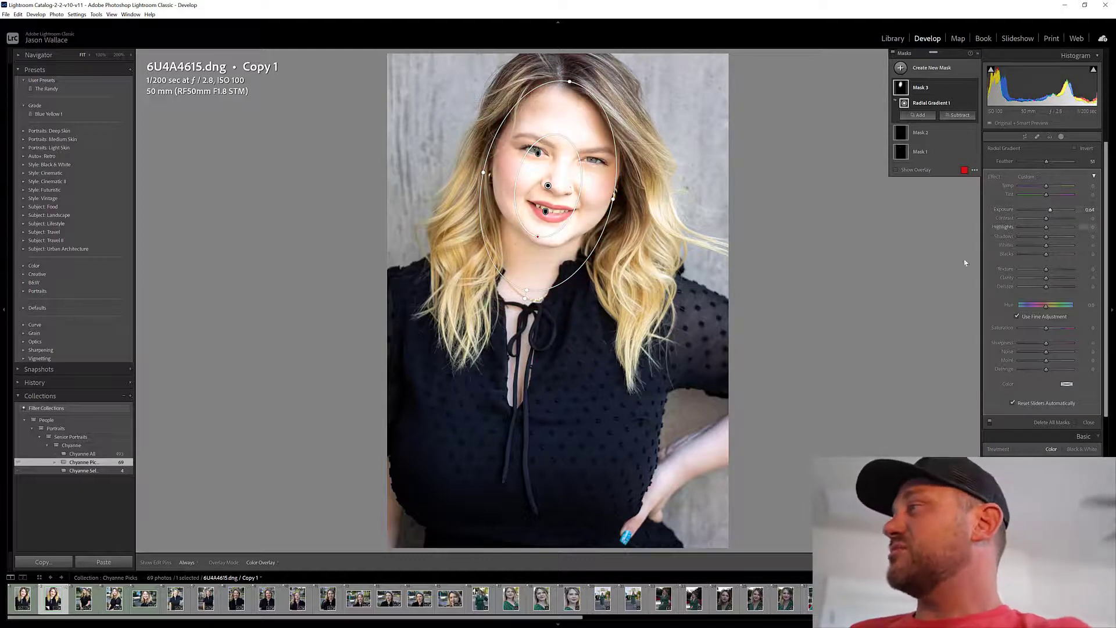
pyautogui.click(1085, 424)
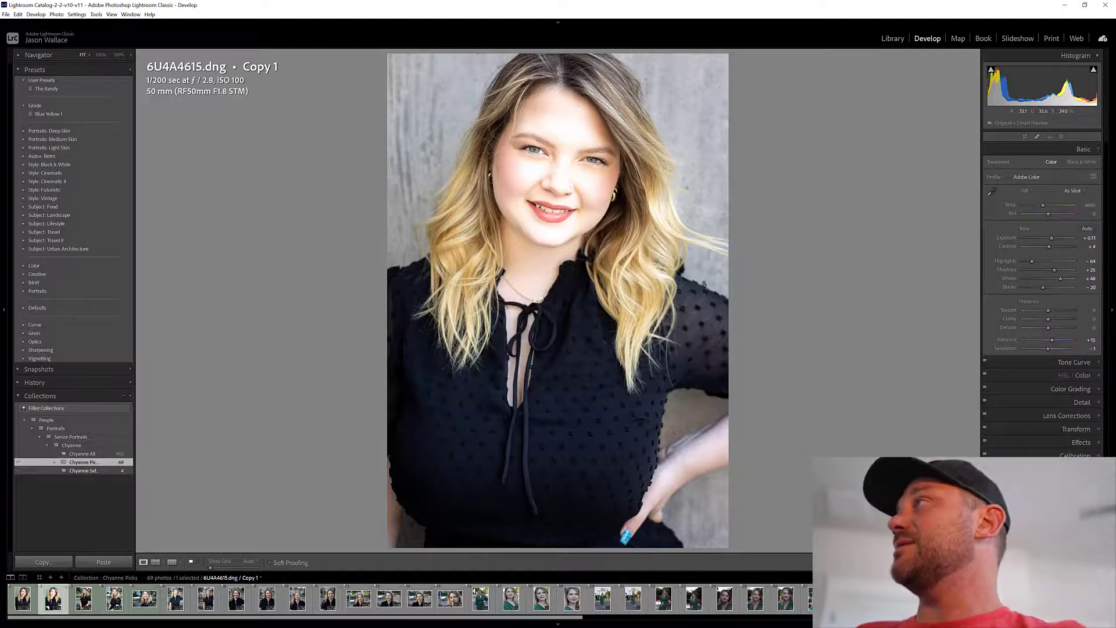
pyautogui.click(1059, 137)
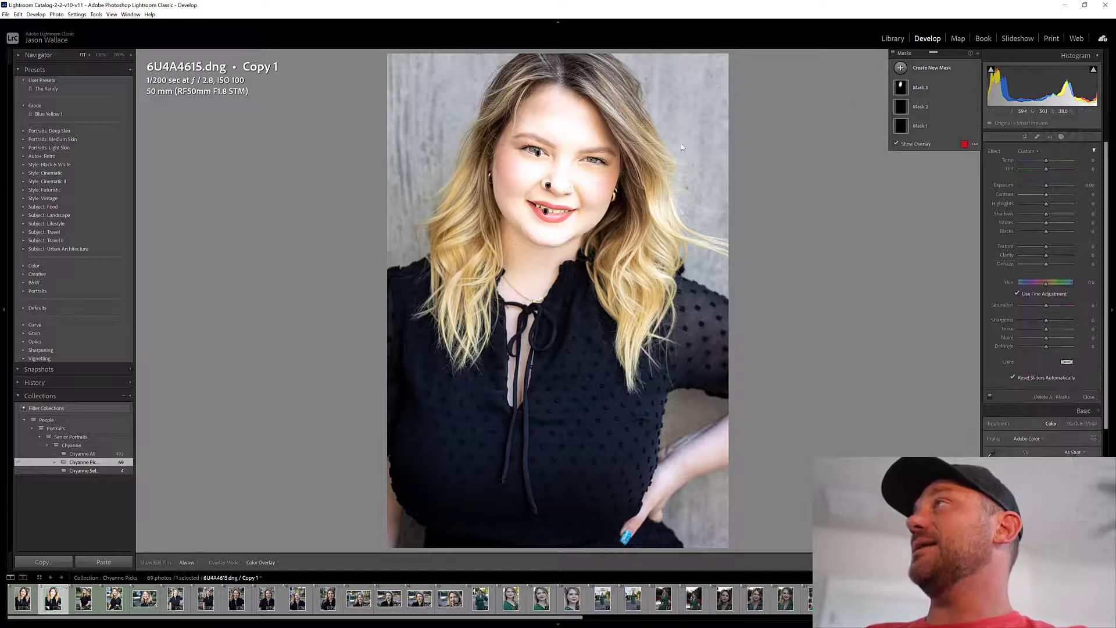
pyautogui.click(903, 87)
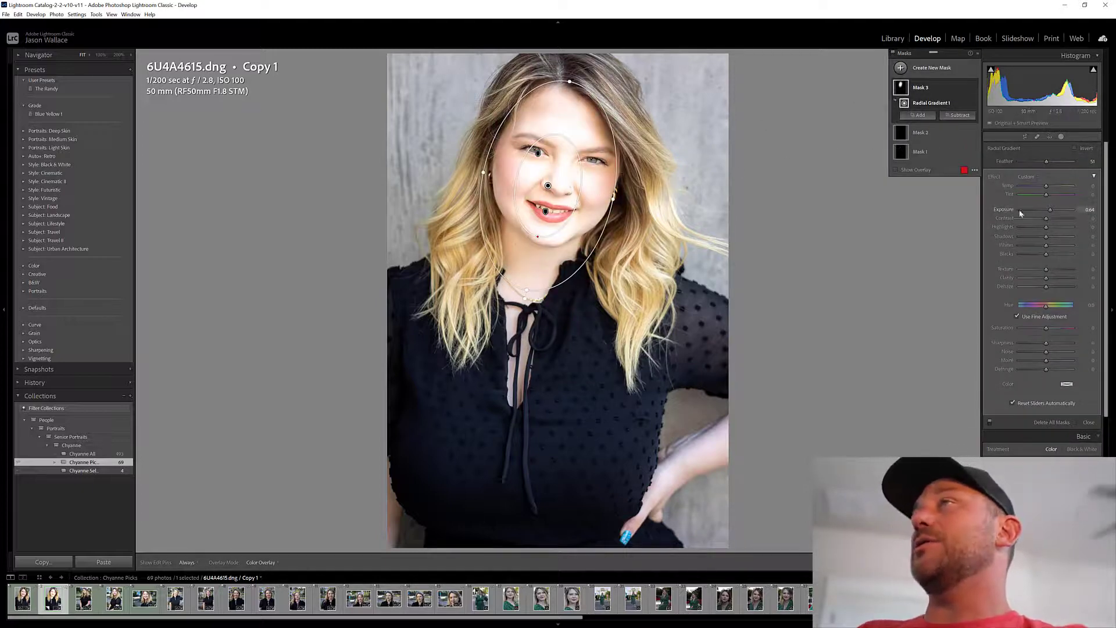
pyautogui.doubleClick(1003, 210)
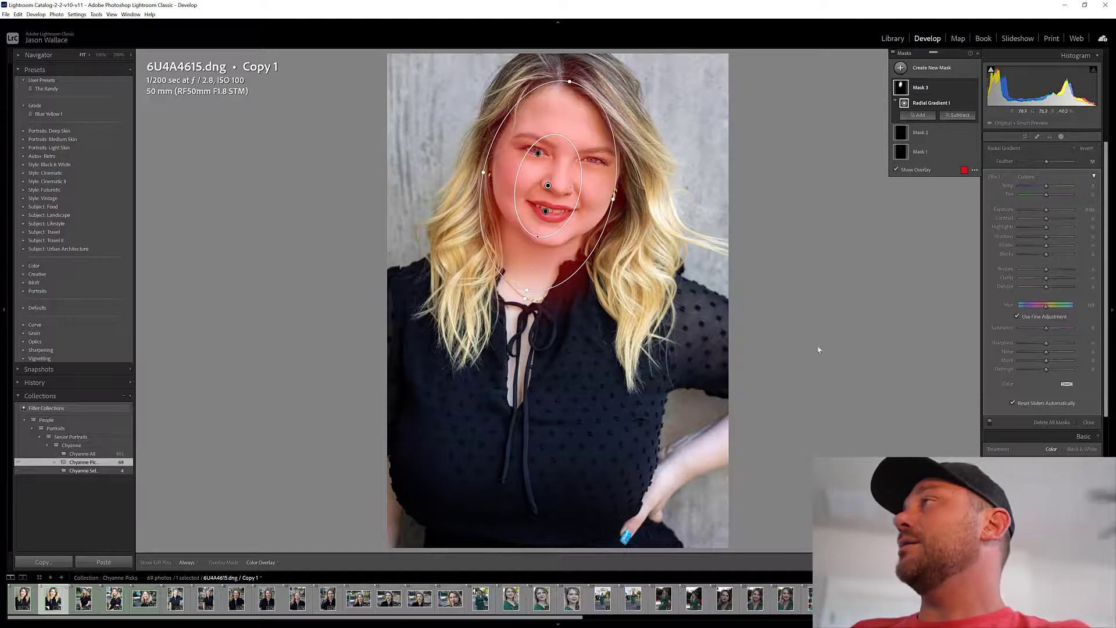
# - Darken everything outside the face by inverting the radial gradient, recentring it on the face and setting its exposure to -0.29
pyautogui.click(897, 170)
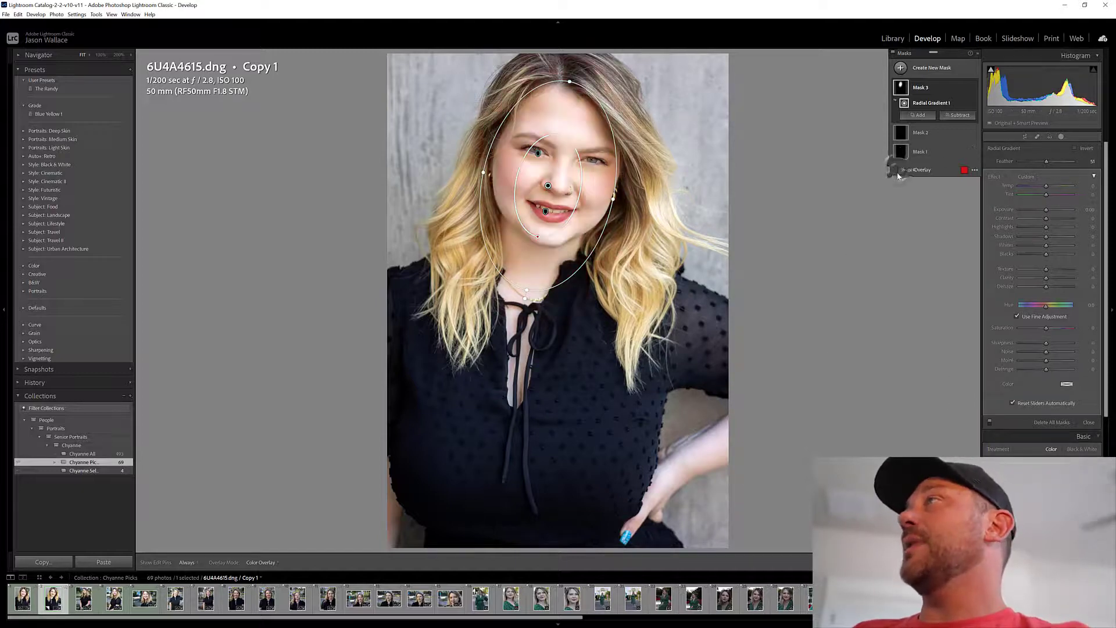
pyautogui.click(896, 170)
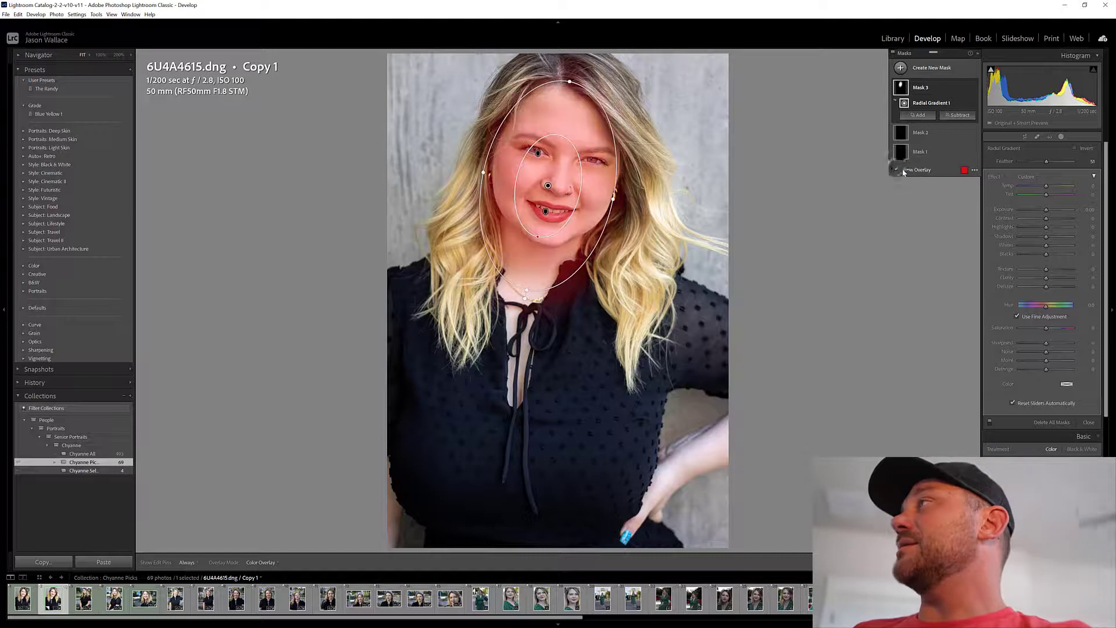
pyautogui.click(1074, 149)
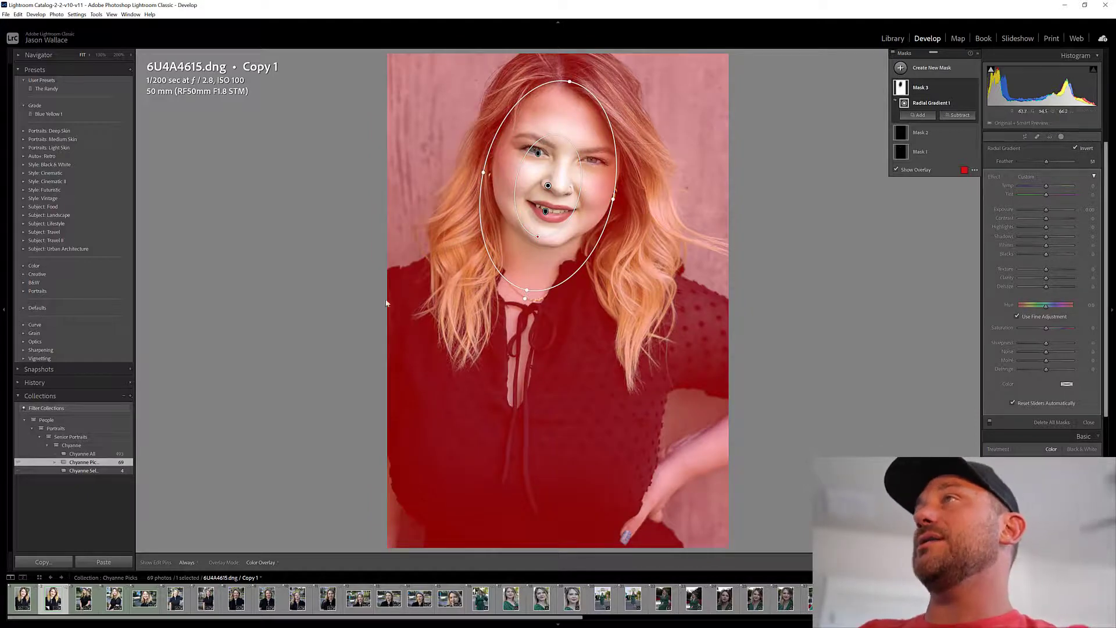
pyautogui.moveTo(548, 185); pyautogui.dragTo(553, 179)
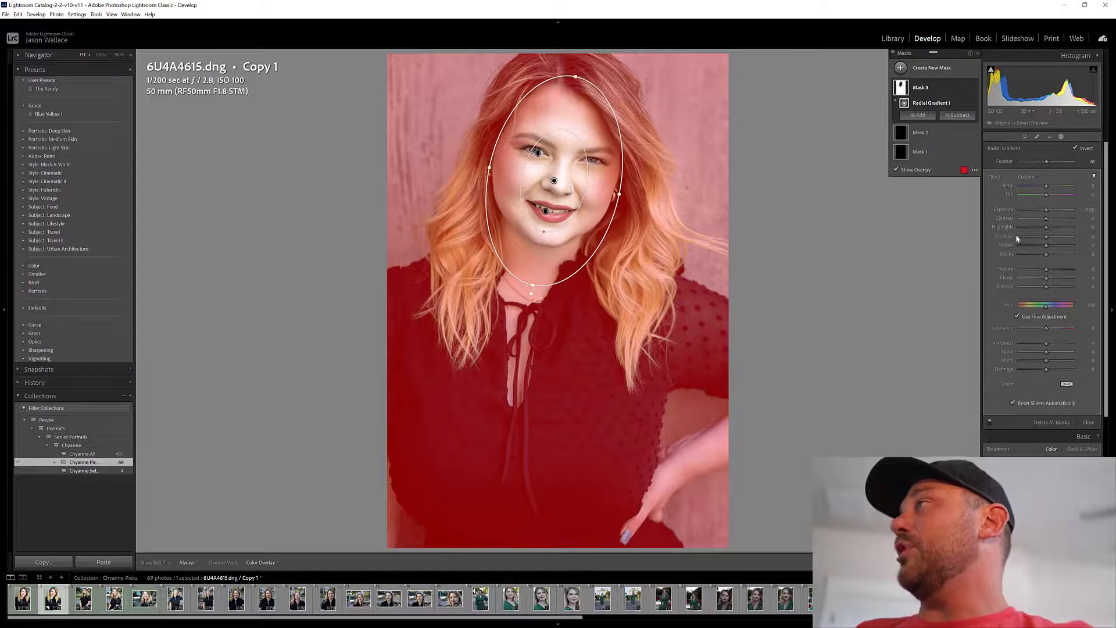
pyautogui.moveTo(1046, 210); pyautogui.dragTo(1043, 212)
pyautogui.press('Escape')
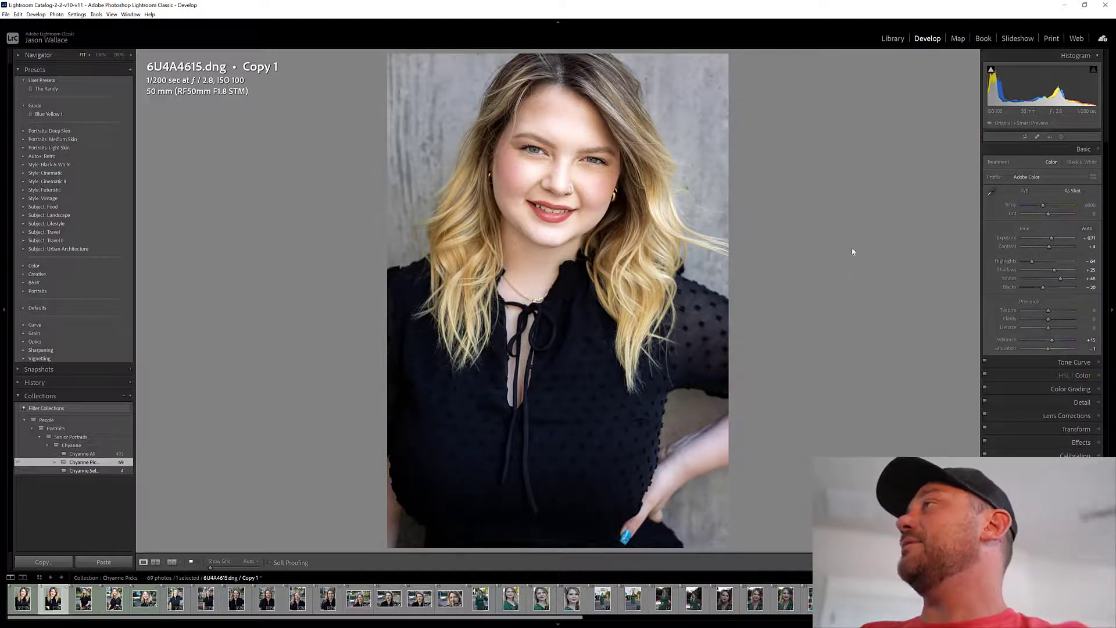
# - Compare the portrait with and without the radial gradient's effect several times and close masking
pyautogui.click(1061, 137)
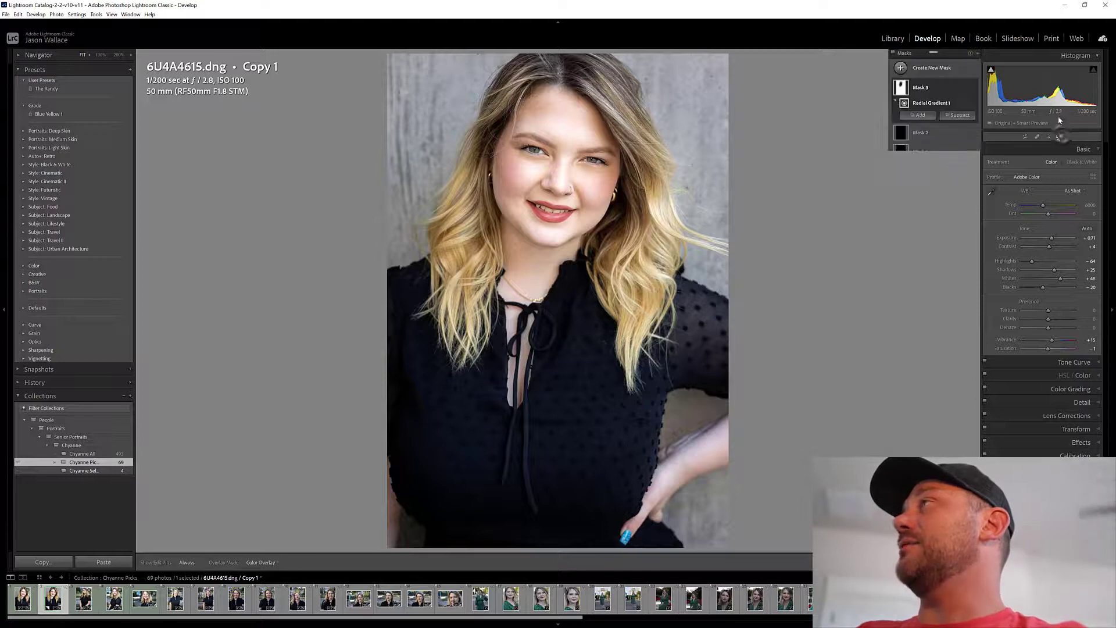
pyautogui.click(902, 89)
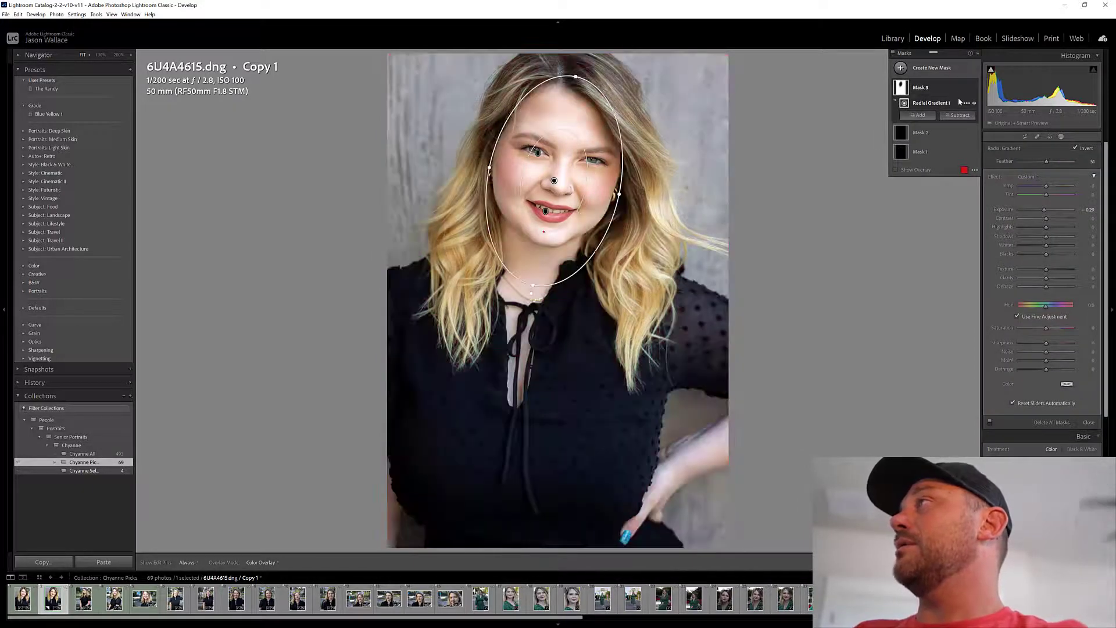
pyautogui.click(974, 104)
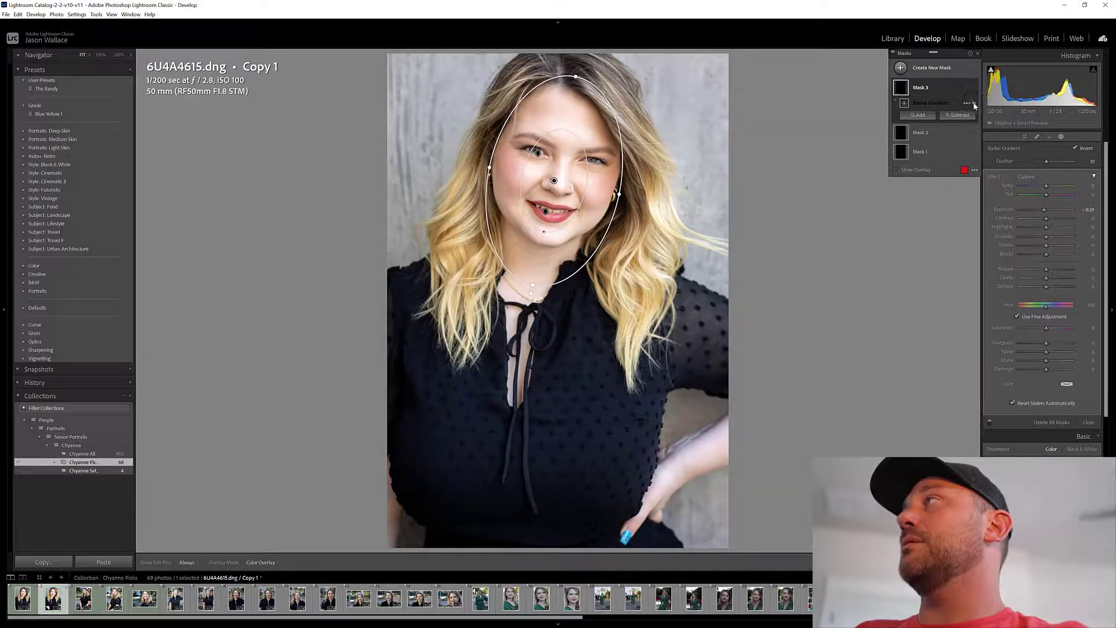
pyautogui.click(974, 104)
pyautogui.click(974, 103)
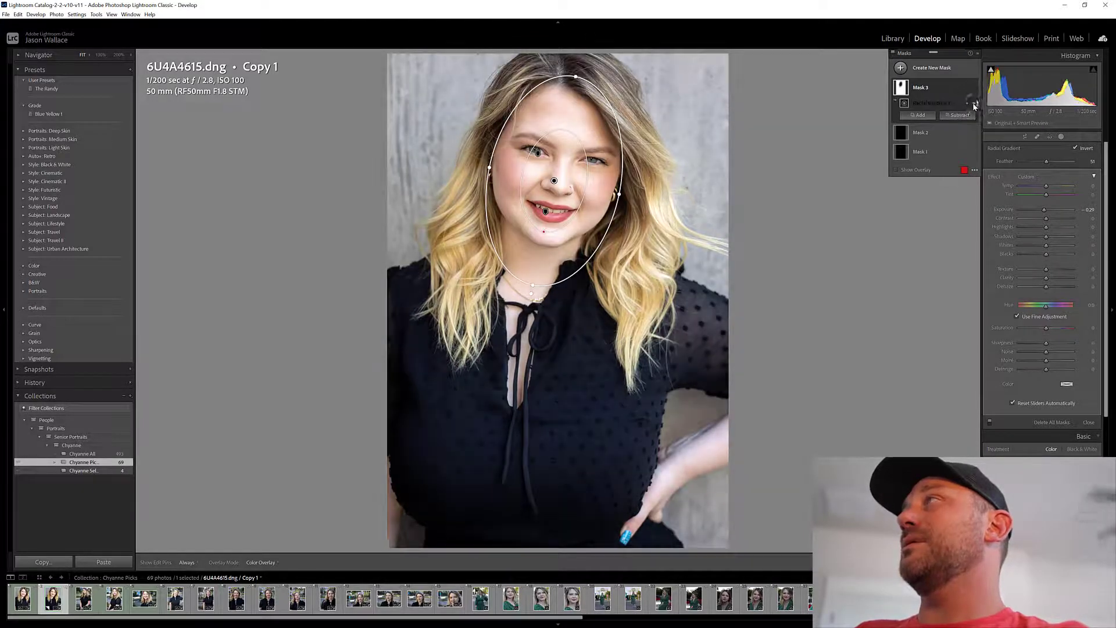
pyautogui.click(974, 104)
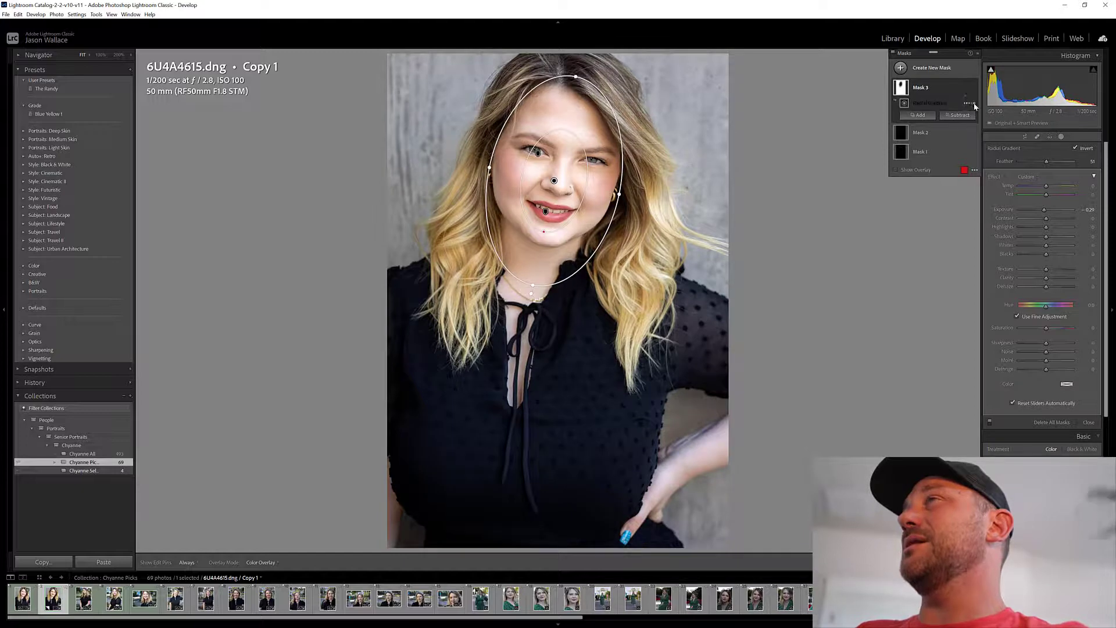
pyautogui.click(974, 104)
pyautogui.click(974, 103)
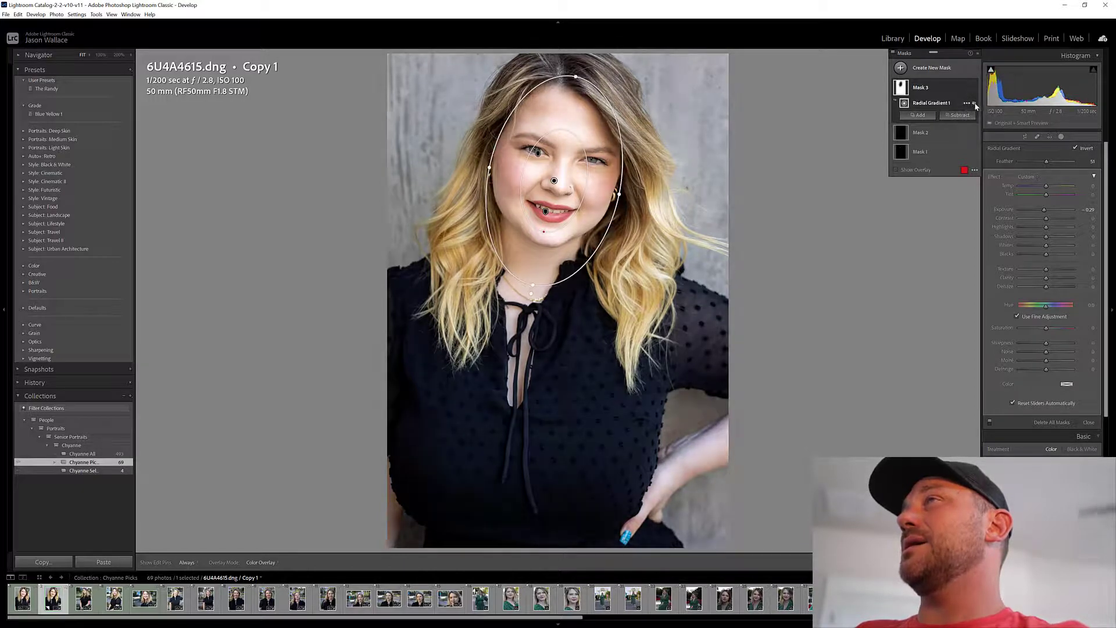
pyautogui.click(974, 103)
pyautogui.click(974, 103)
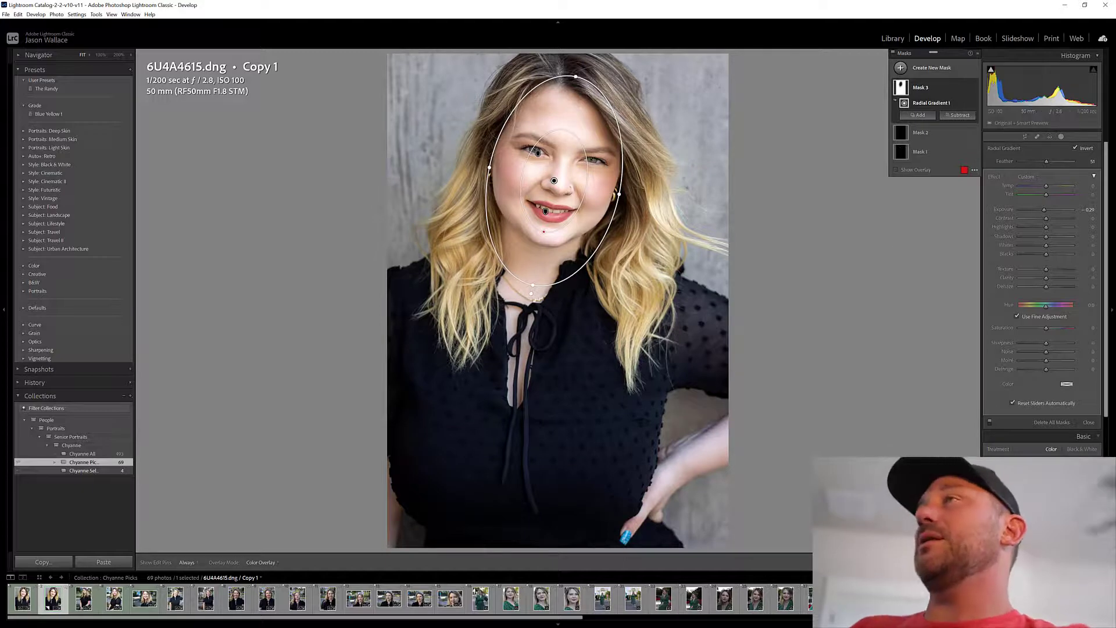
pyautogui.click(1089, 423)
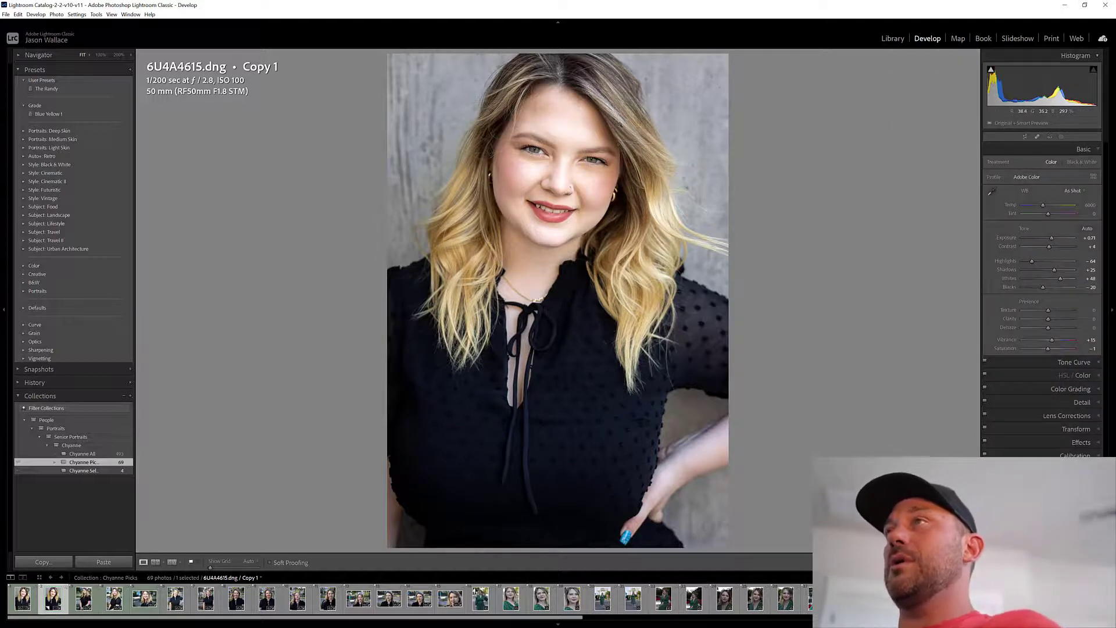
# - Compare the edited portrait with its before version
pyautogui.press('\\')
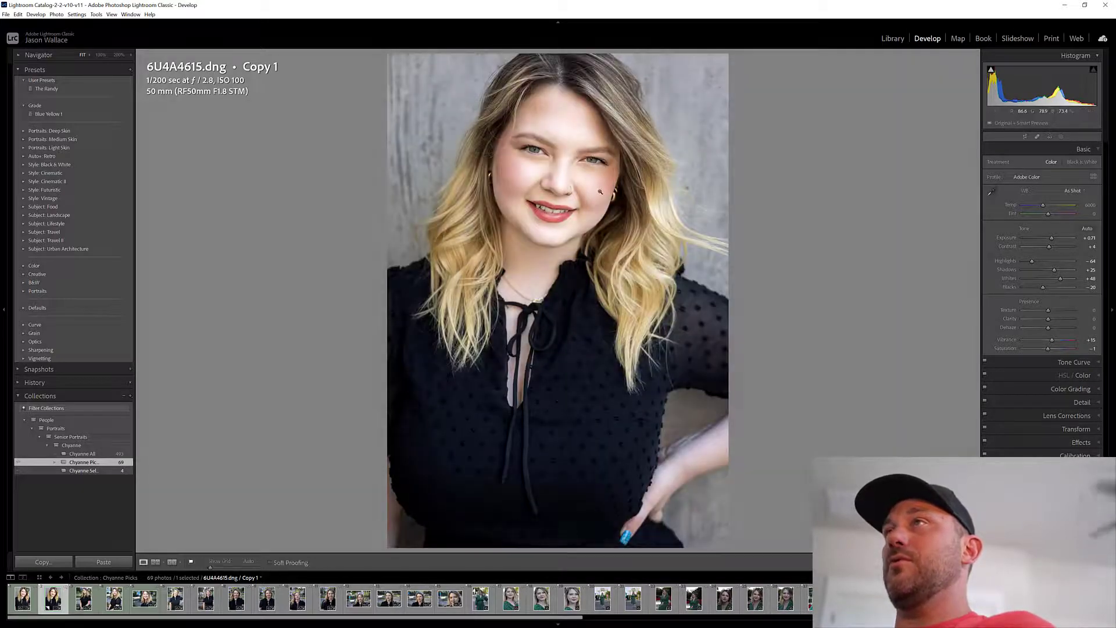
pyautogui.press('\\')
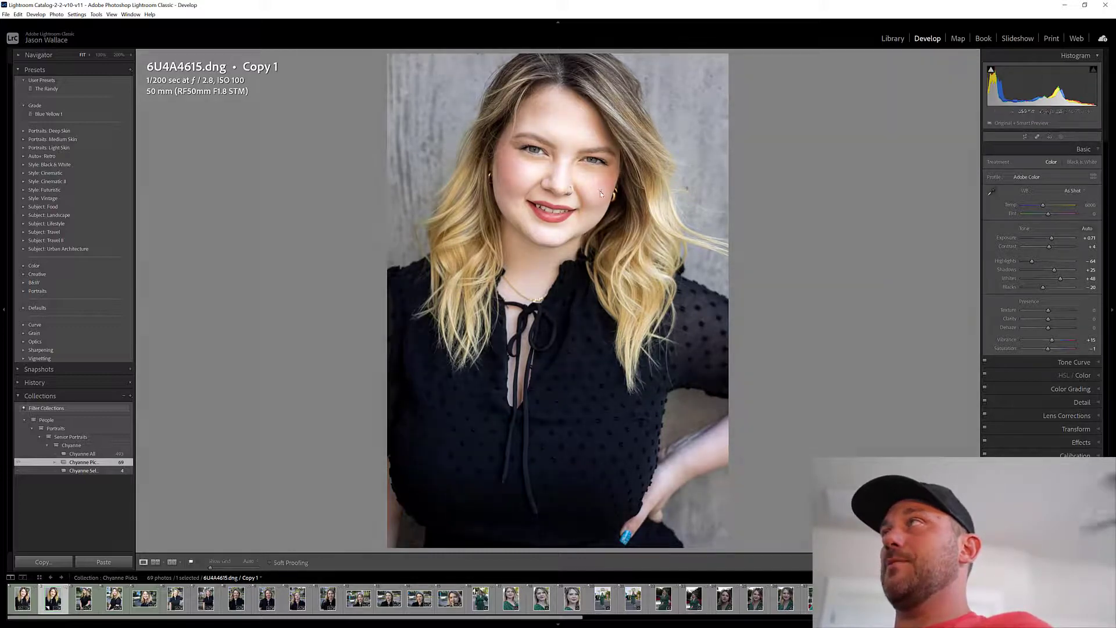
pyautogui.press('\\')
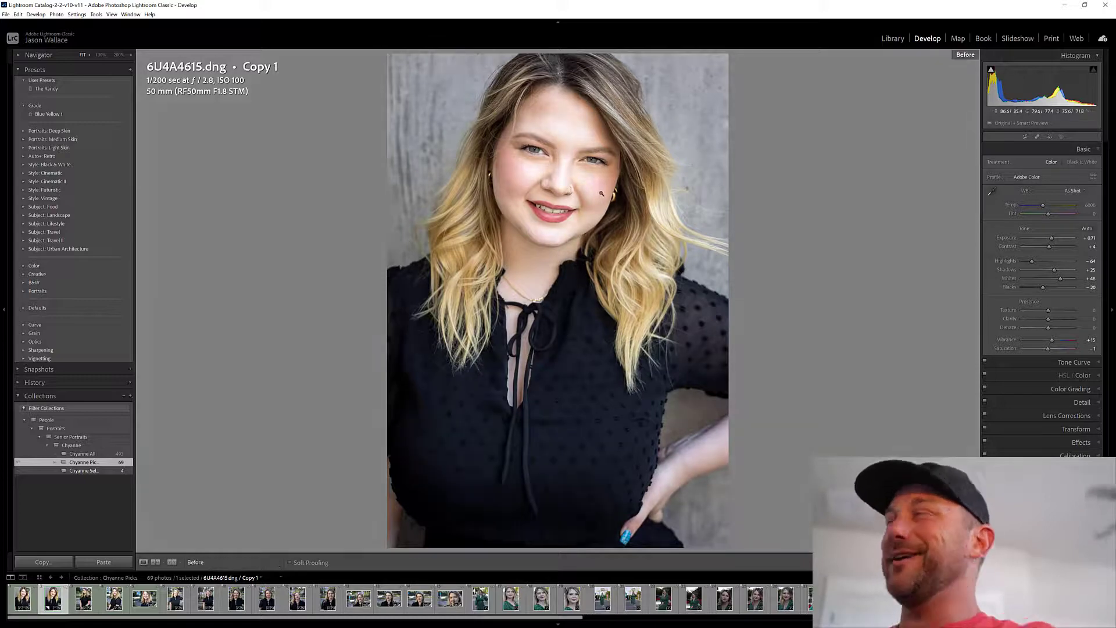
pyautogui.press('\\')
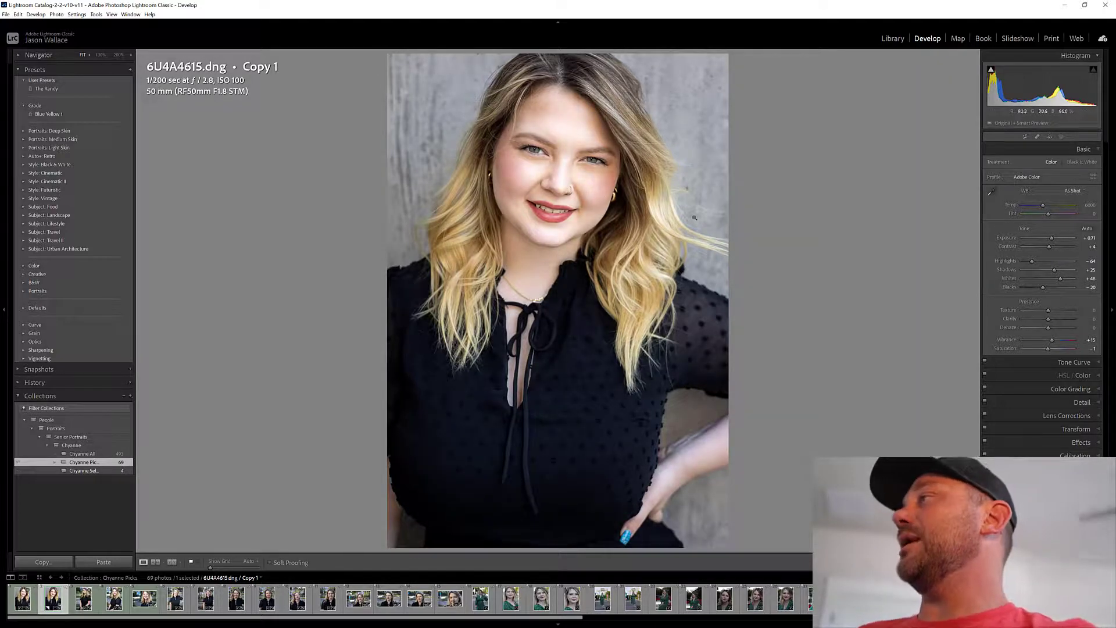
# - Set the portrait's sharpening amount to 75 and its sharpening masking to 5
pyautogui.click(1055, 405)
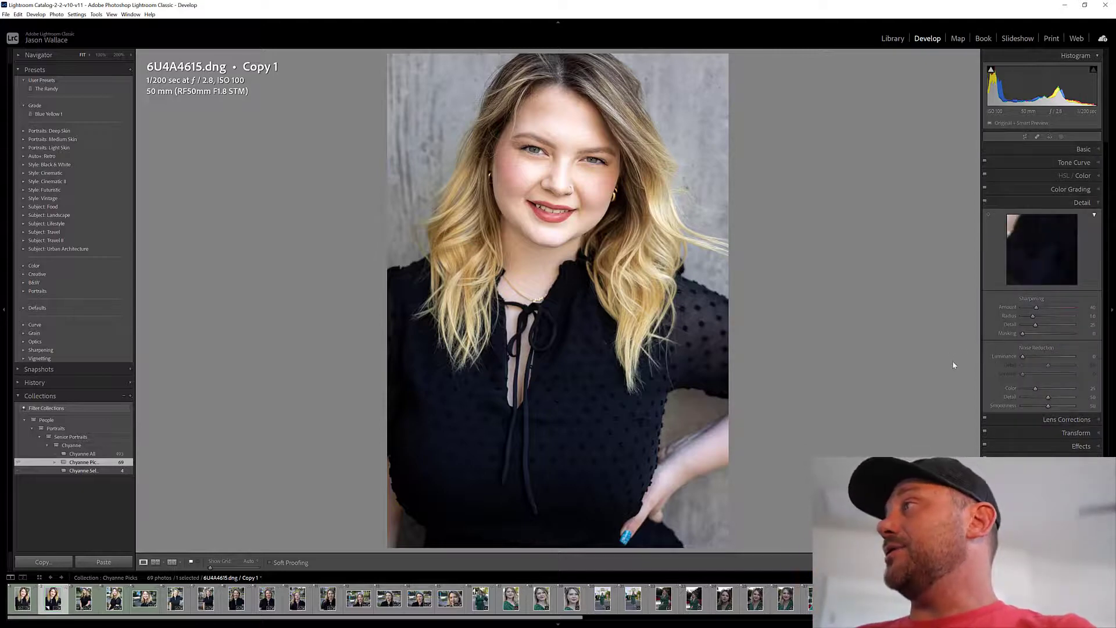
pyautogui.moveTo(1038, 305); pyautogui.dragTo(1048, 306)
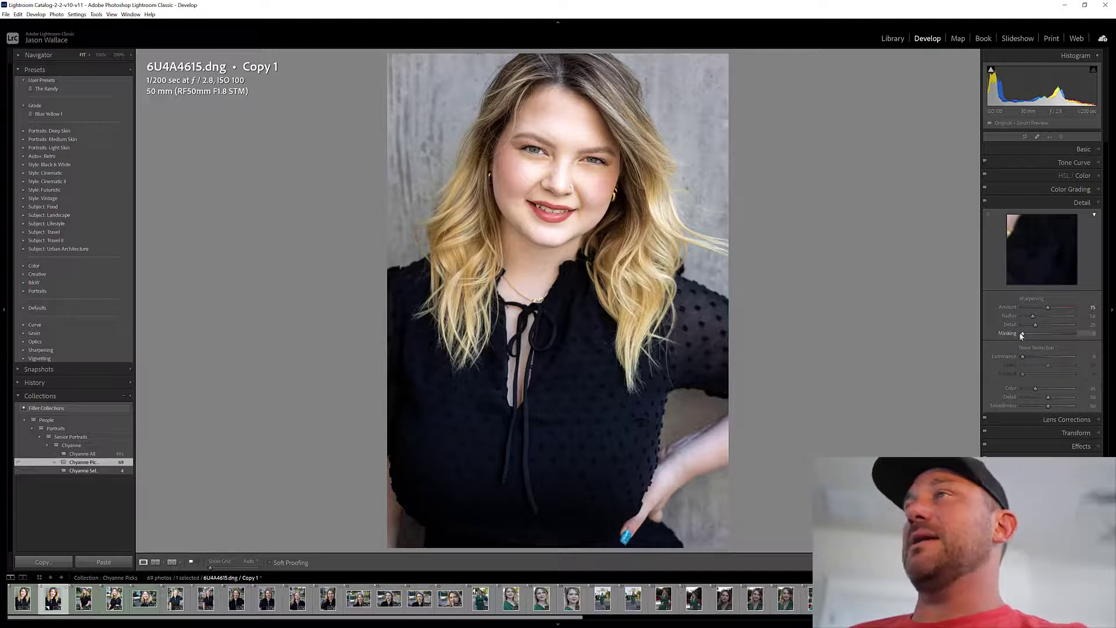
pyautogui.press('alt')
pyautogui.moveTo(1024, 336); pyautogui.dragTo(1023, 334)
pyautogui.press('alt')
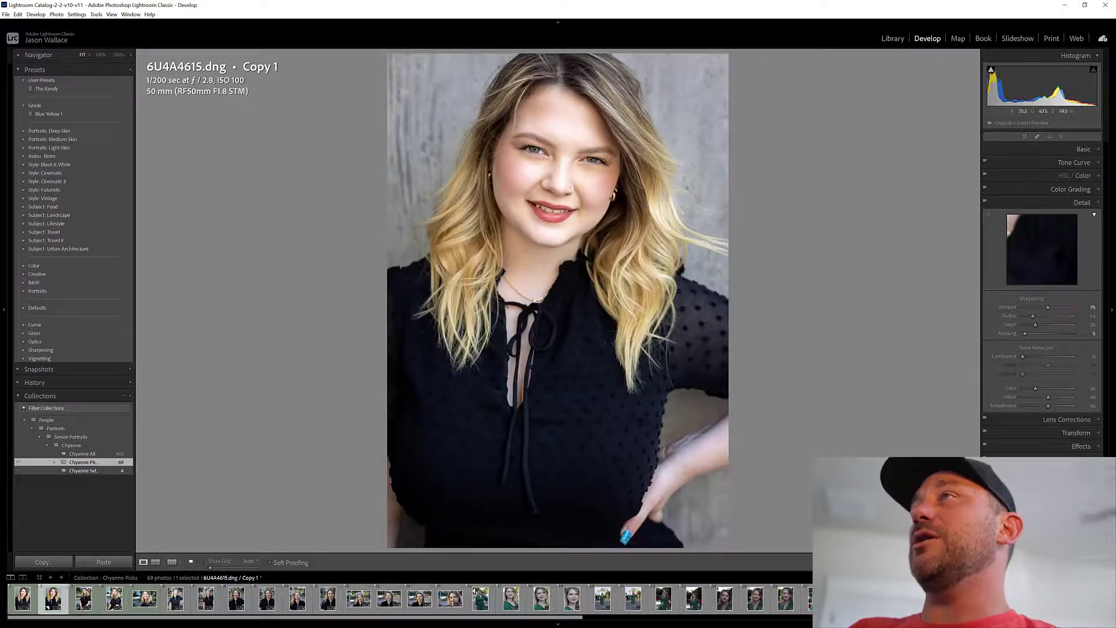
# - Inspect the facial skin at 200% and restrict sharpening to the edges by setting the masking to 76
pyautogui.click(555, 171)
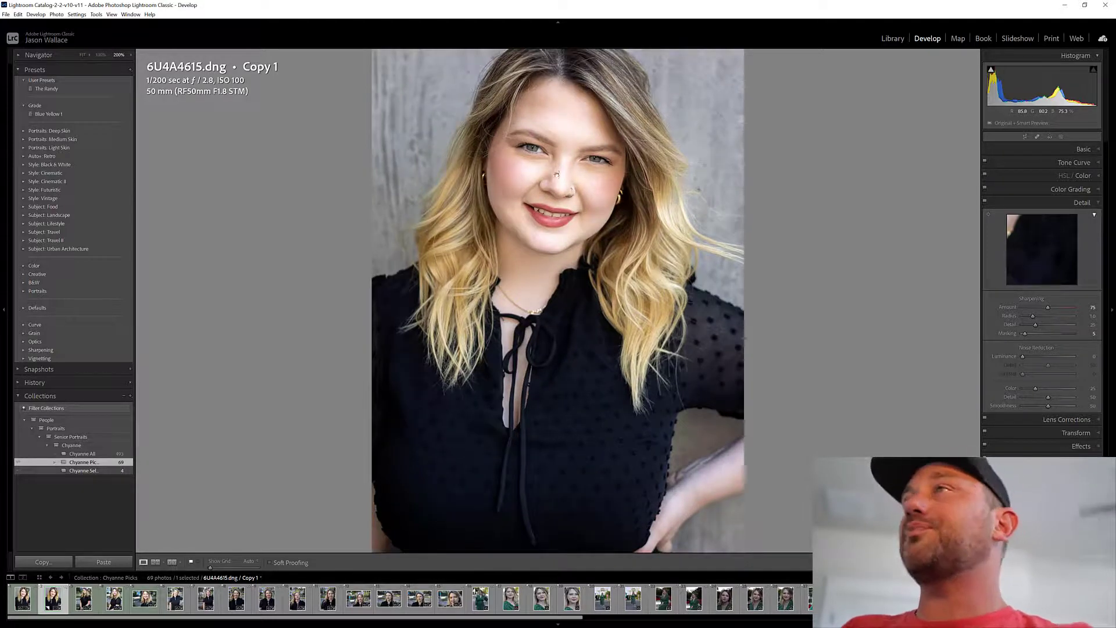
pyautogui.click(554, 172)
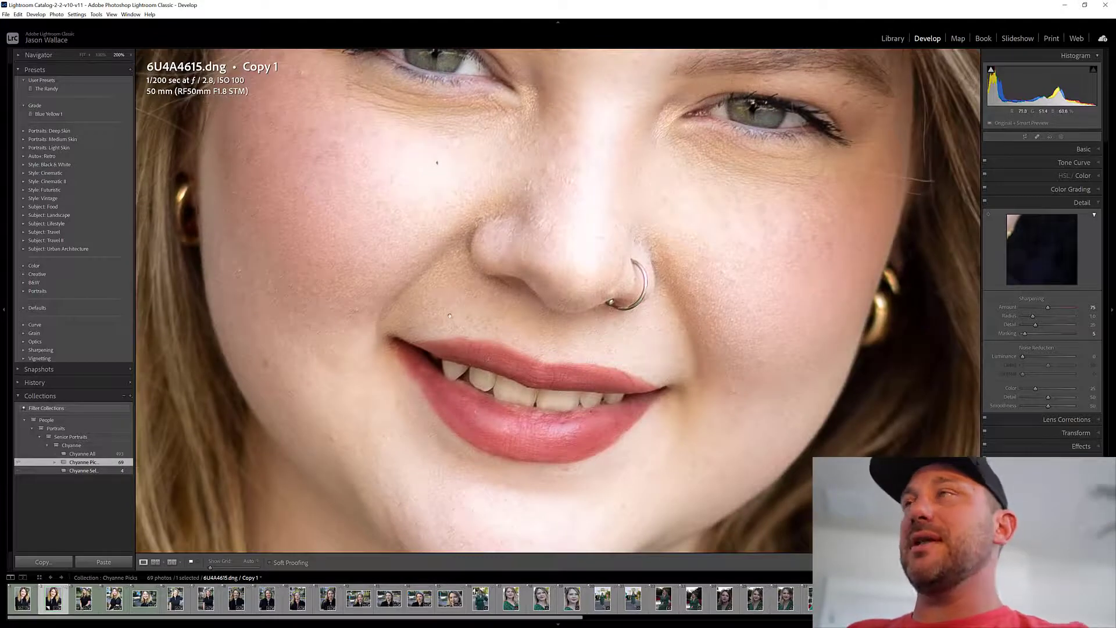
pyautogui.click(605, 286)
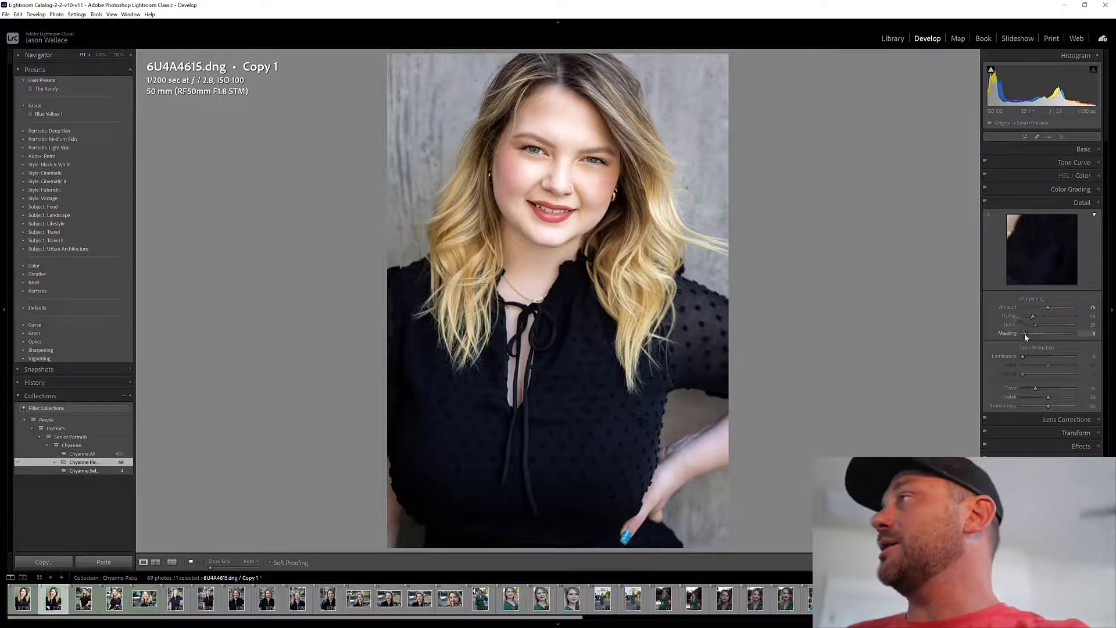
pyautogui.moveTo(1026, 336); pyautogui.dragTo(1061, 334)
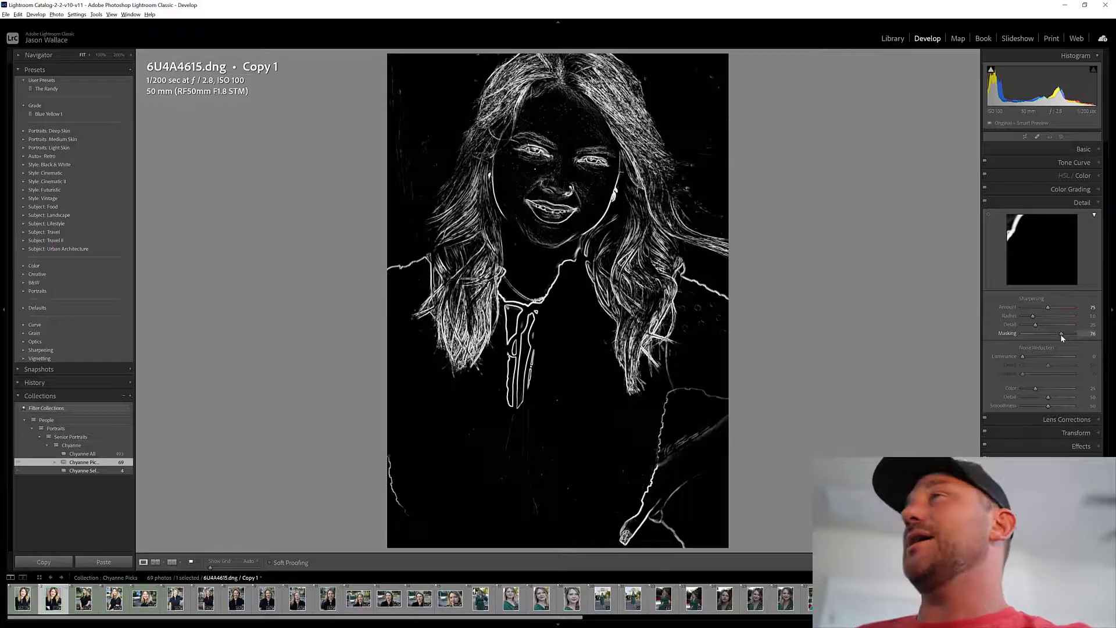
pyautogui.moveTo(1060, 334); pyautogui.dragTo(1060, 334)
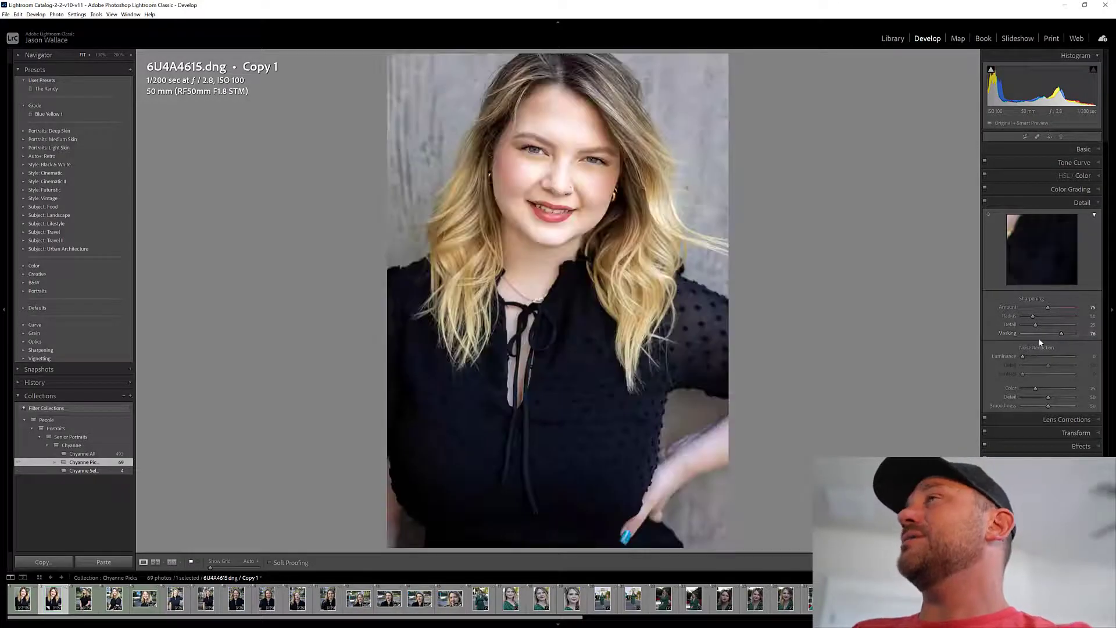
# - Compare the portrait with and without its Detail adjustments several times, leaving them enabled
pyautogui.click(985, 203)
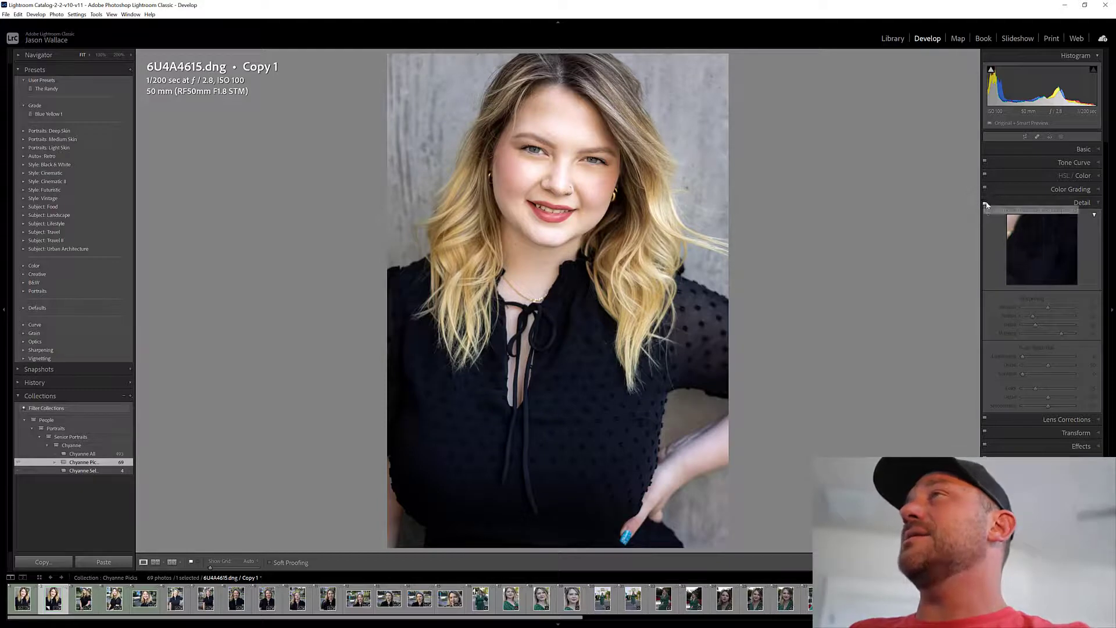
pyautogui.click(985, 203)
pyautogui.click(986, 203)
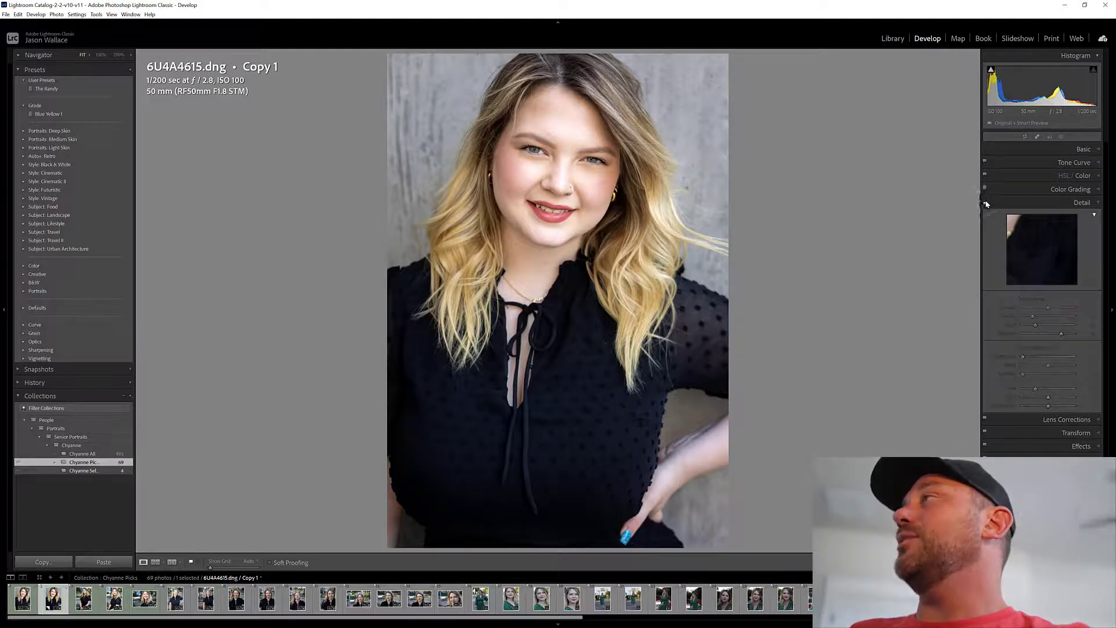
pyautogui.click(985, 203)
pyautogui.click(986, 203)
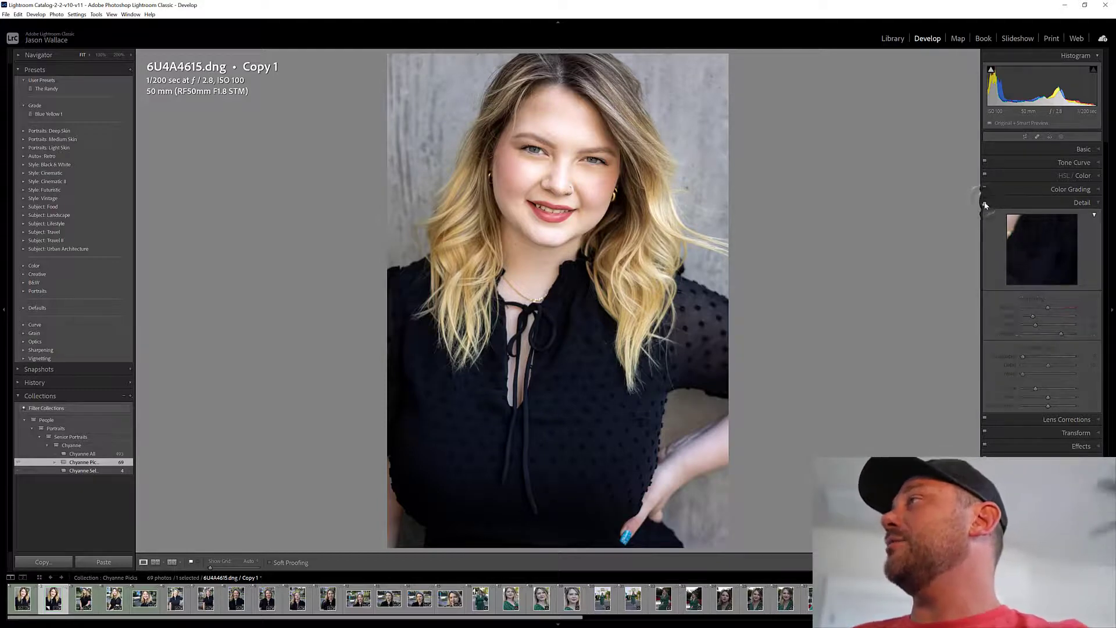
pyautogui.click(985, 203)
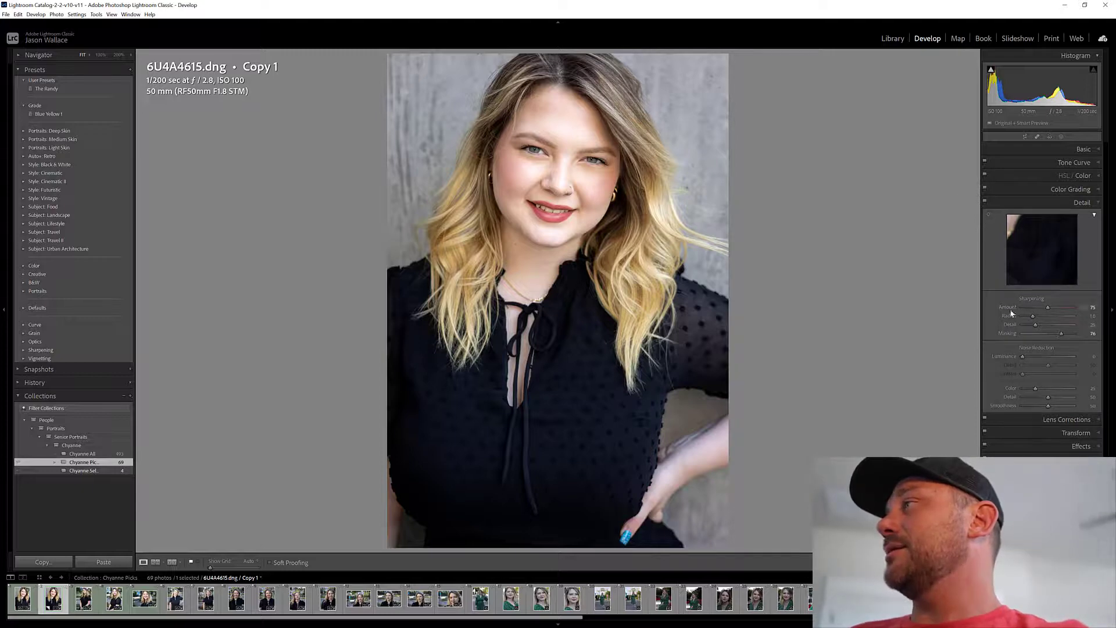
# - Reset the portrait's sharpening amount and masking to their defaults and open a copy with Lightroom adjustments in Topaz Sharpen AI
pyautogui.doubleClick(1014, 334)
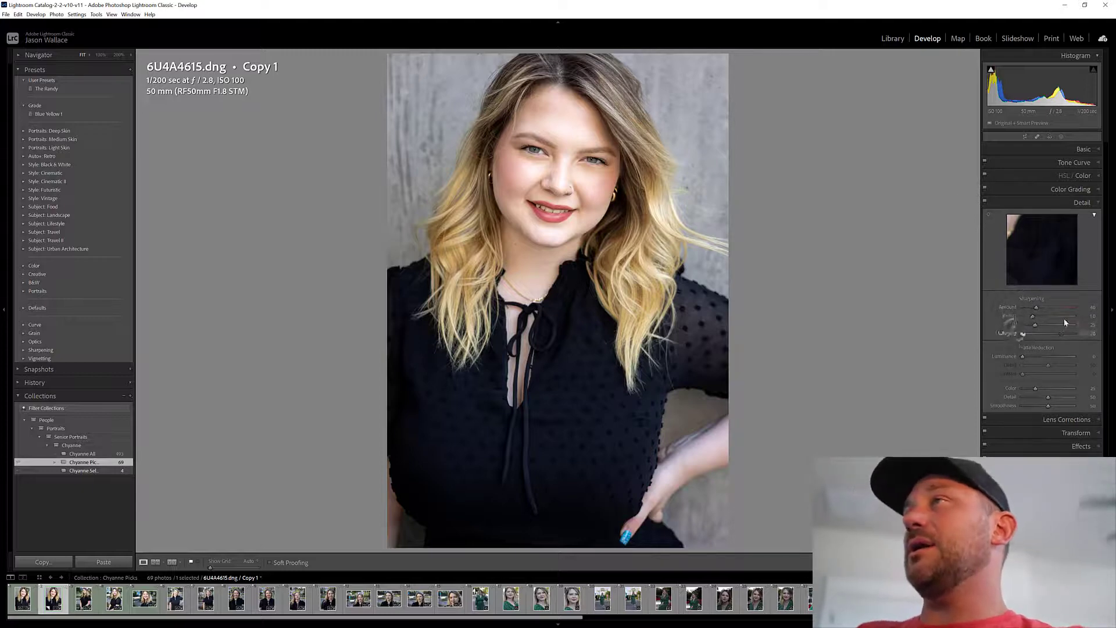
pyautogui.rightClick(578, 192)
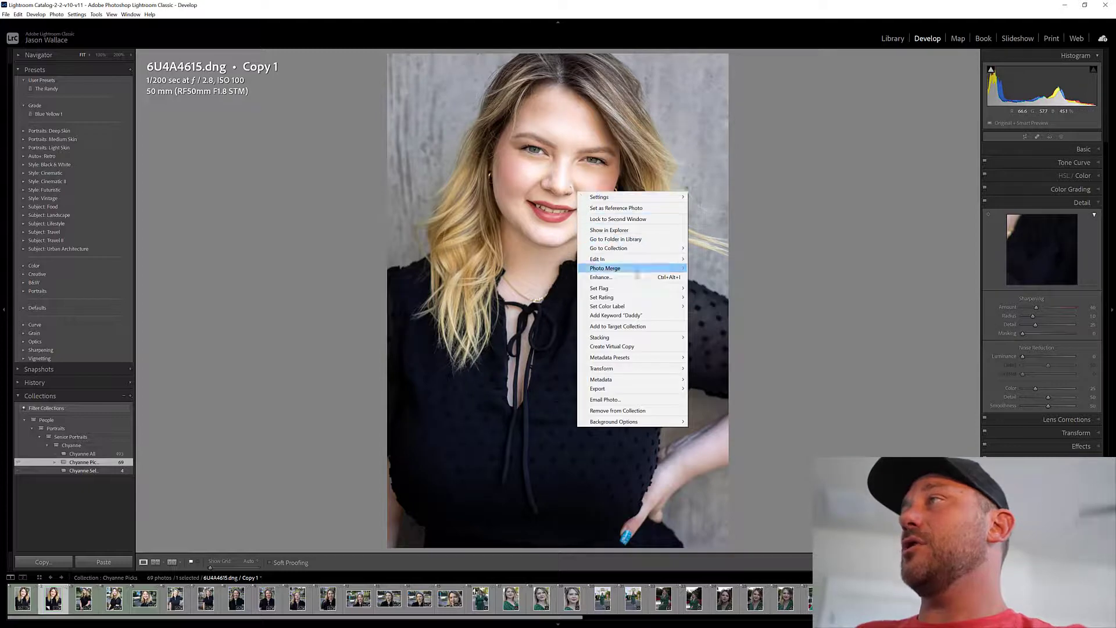
pyautogui.moveTo(677, 261)
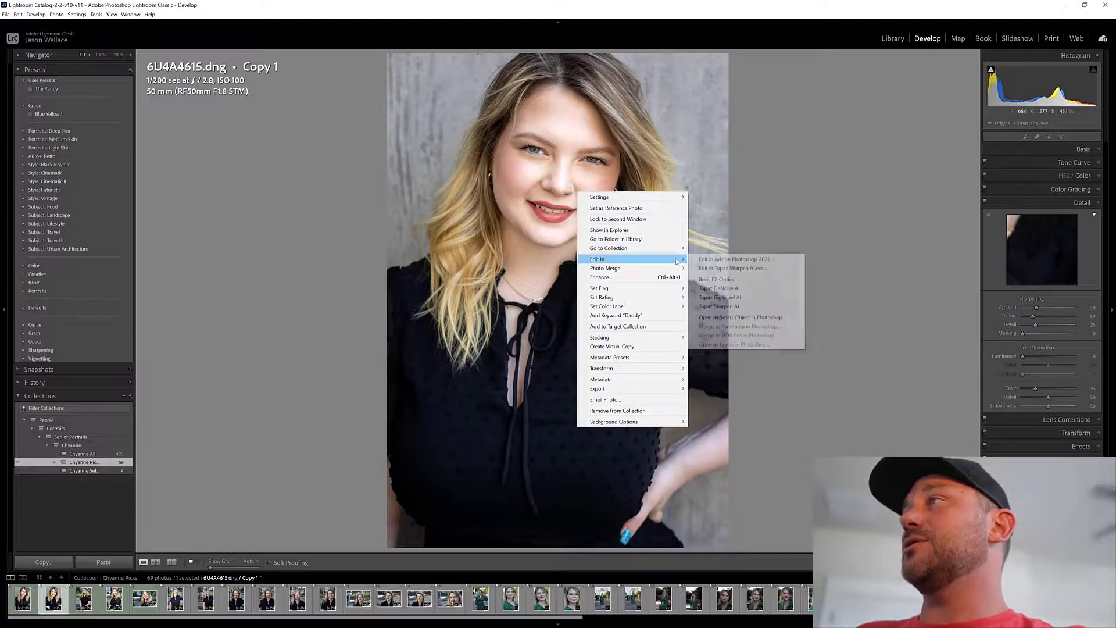
pyautogui.click(714, 269)
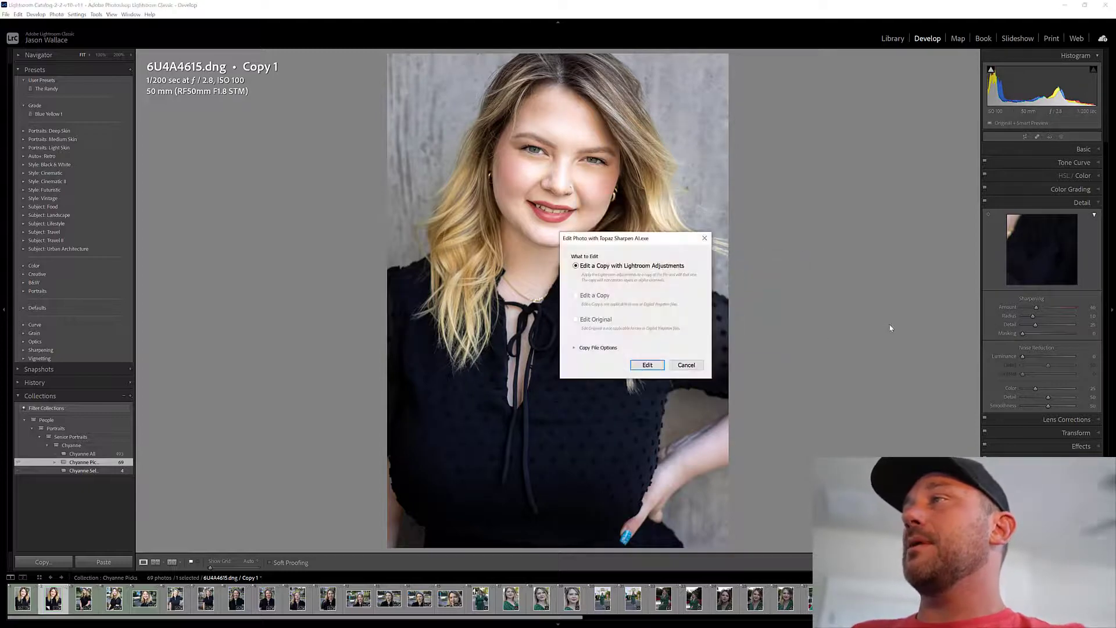
pyautogui.click(647, 366)
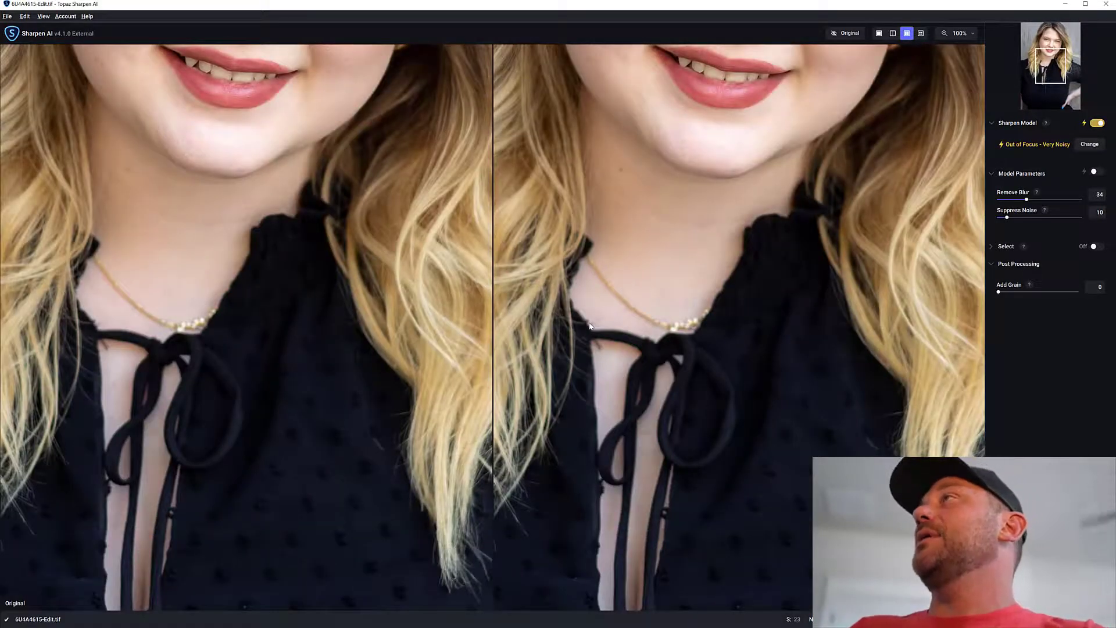
# - Inspect the face in the side-by-side sharpening preview and save the sharpened copy back to Lightroom Classic
pyautogui.moveTo(757, 115); pyautogui.dragTo(812, 482)
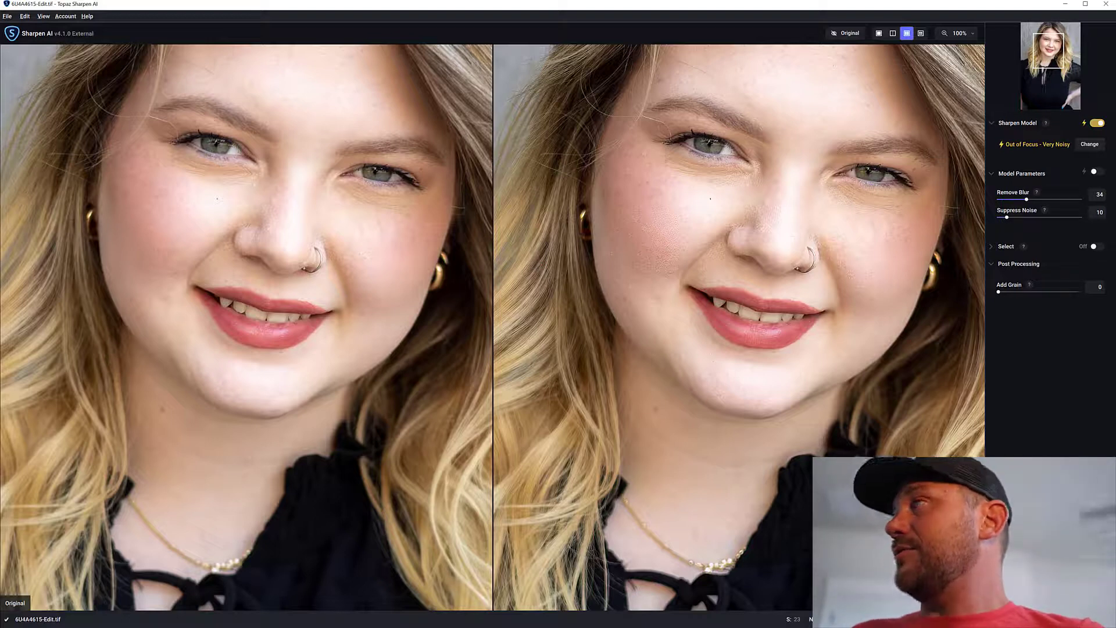
pyautogui.click(1077, 612)
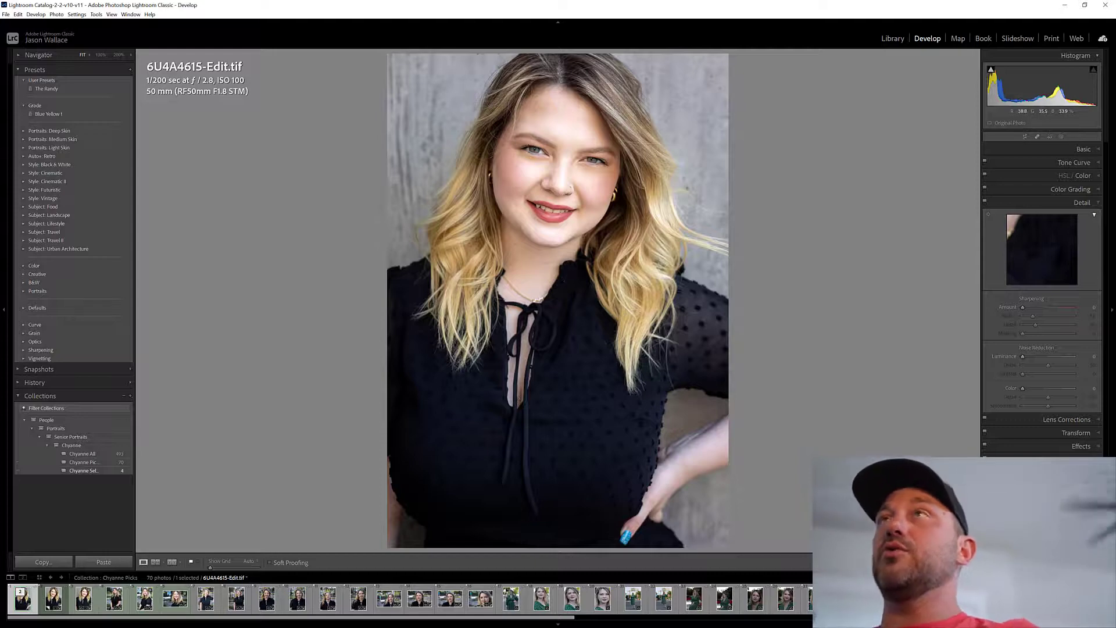
# - Compare the sharpened 6U4A4615-Edit.tif with 6U4A4615.dng Copy 1 in Survey view, clear both from the survey and return to the grid
pyautogui.press('g')
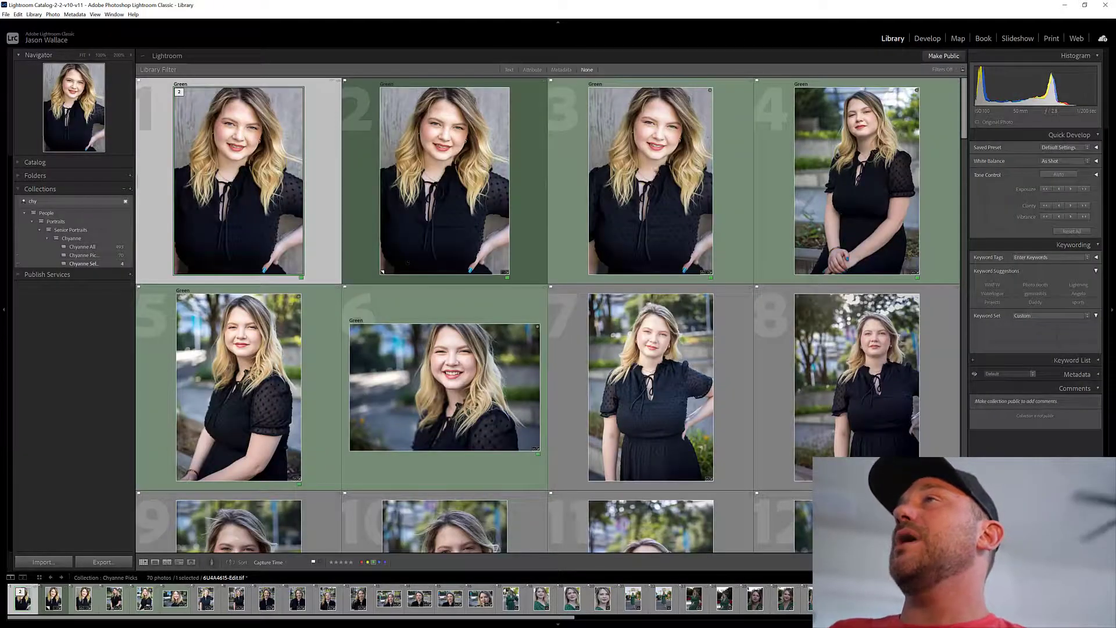
pyautogui.click(642, 159)
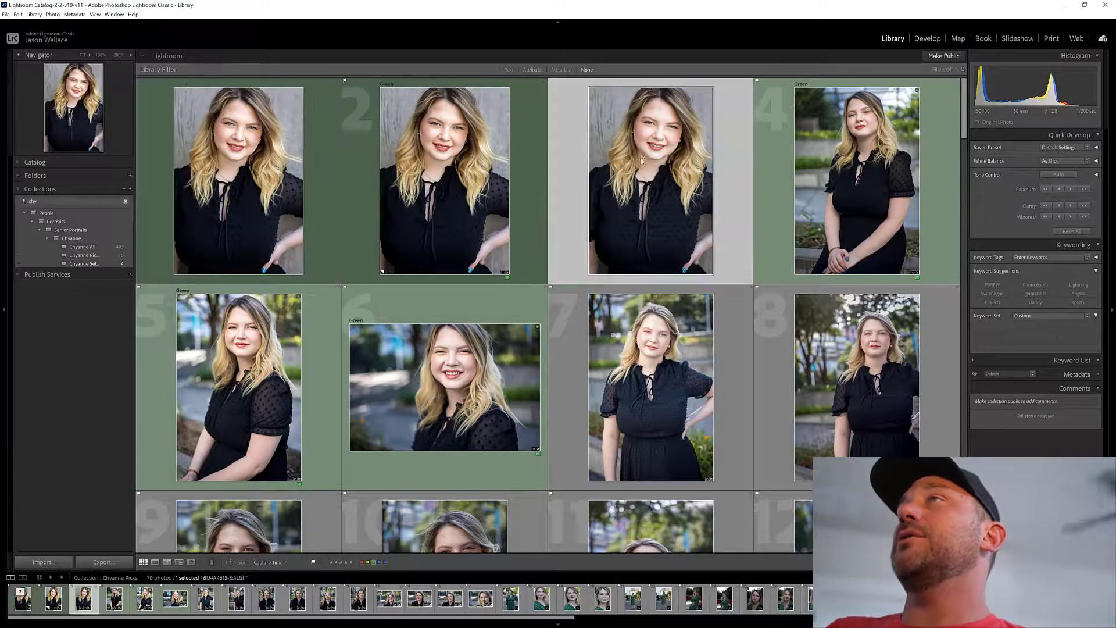
pyautogui.click(448, 166)
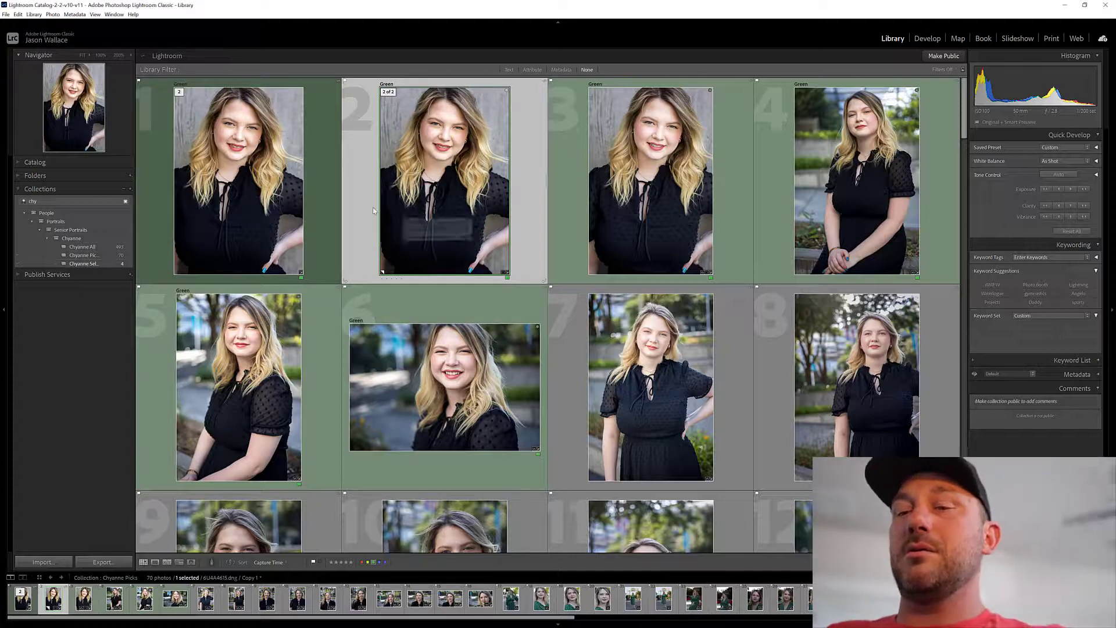
pyautogui.keyDown('alt'); pyautogui.click(284, 210); pyautogui.keyUp('alt')
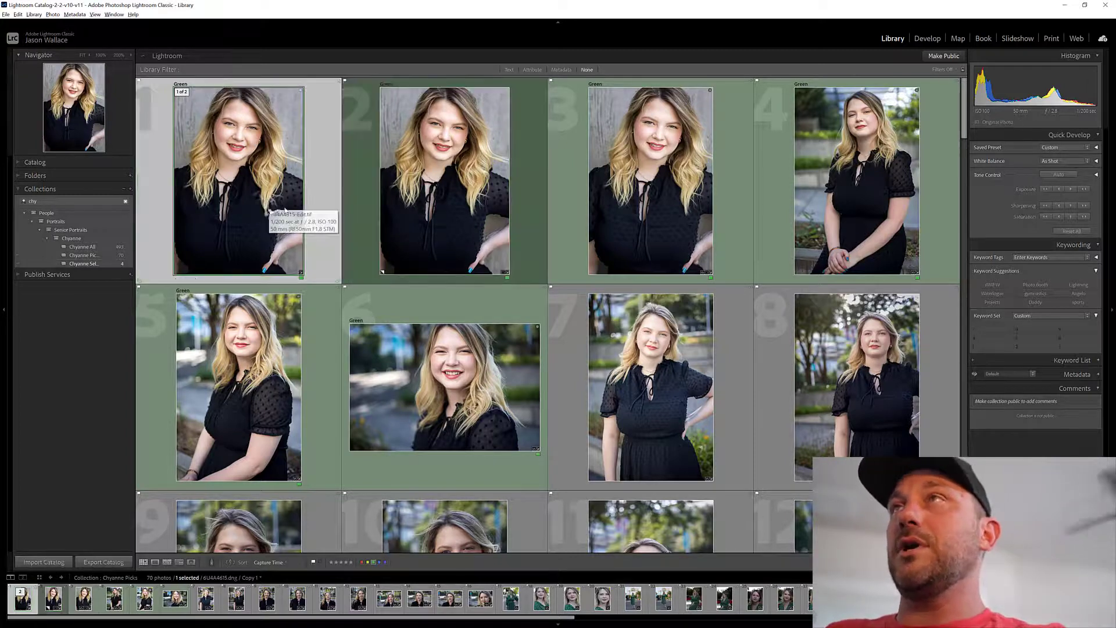
pyautogui.keyDown('ctrl'); pyautogui.click(424, 238); pyautogui.keyUp('ctrl')
pyautogui.press('n')
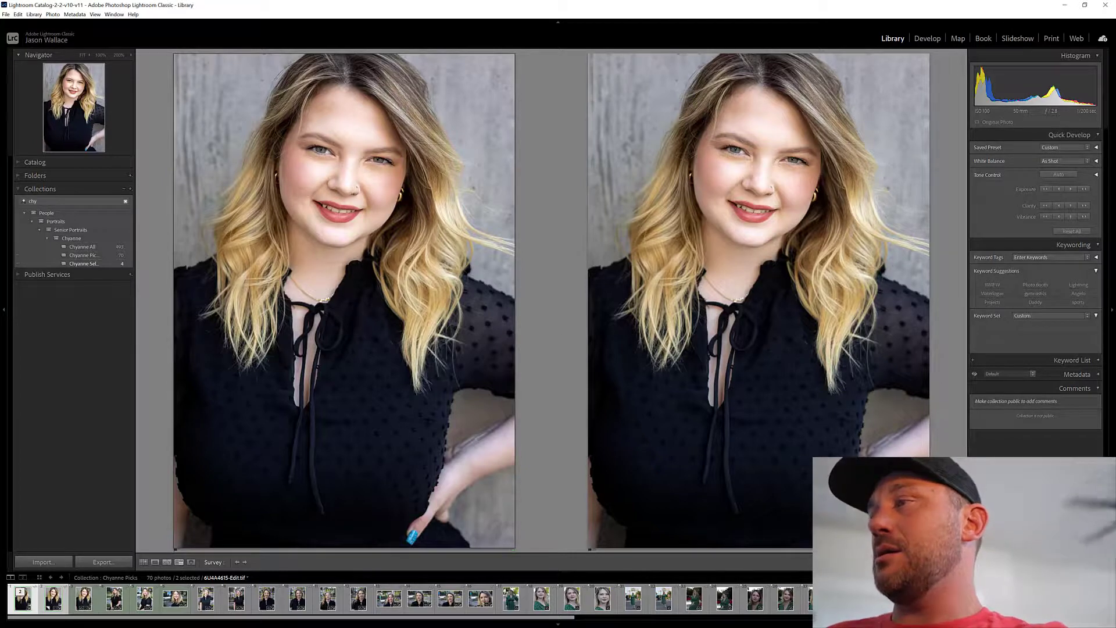
pyautogui.click(926, 545)
pyautogui.click(717, 544)
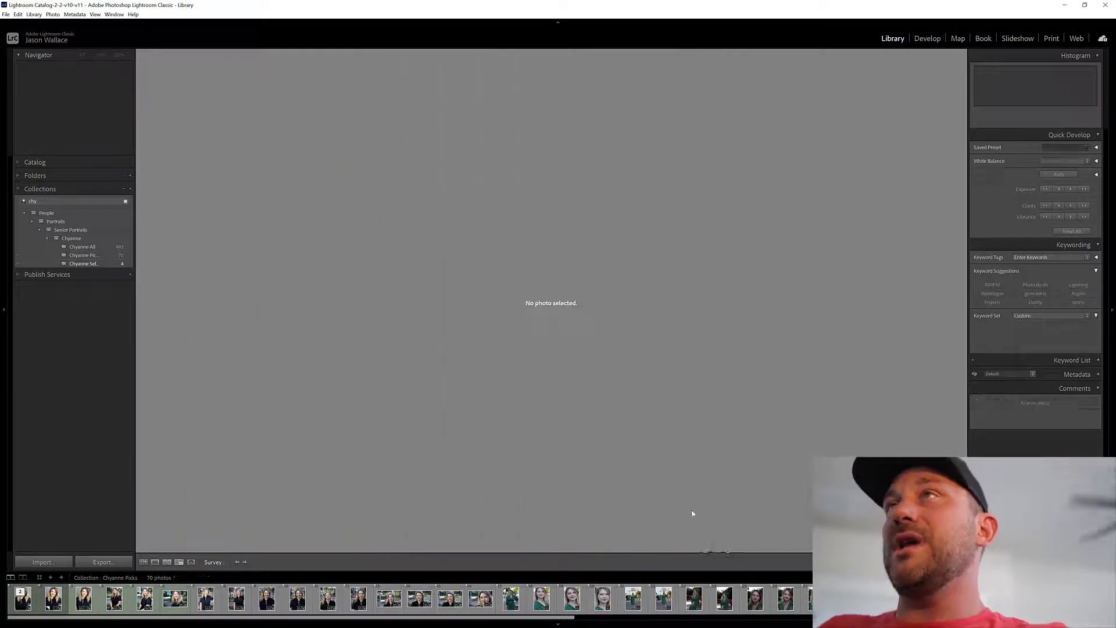
pyautogui.press('g')
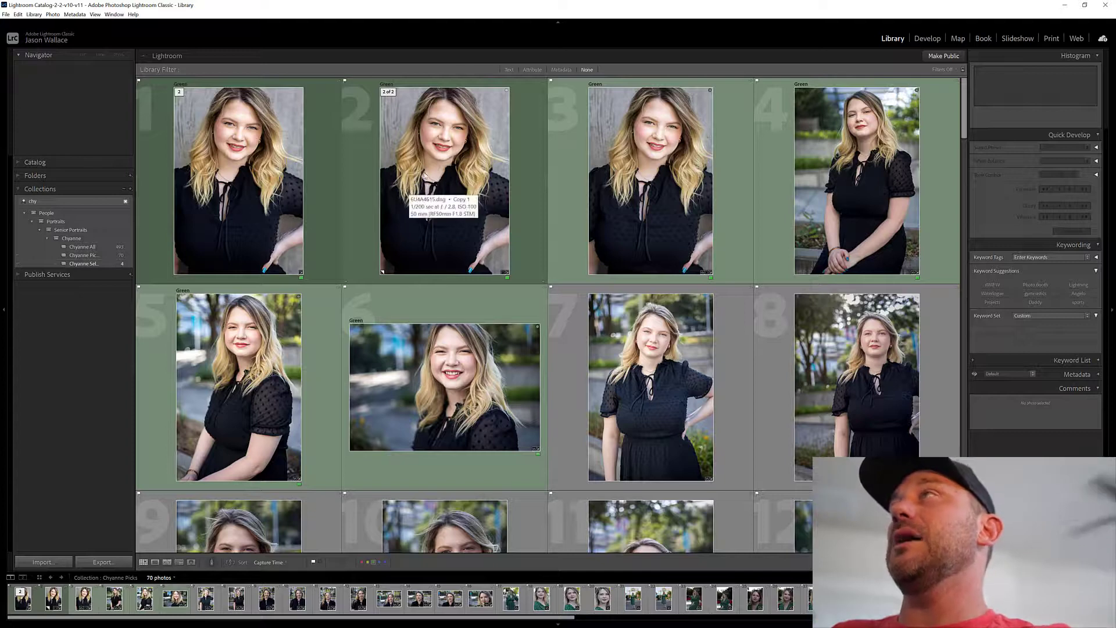
# - Reset all Develop edits and the crop on 6U4A4615.dng Copy 1 and return to the Library grid
pyautogui.doubleClick(460, 185)
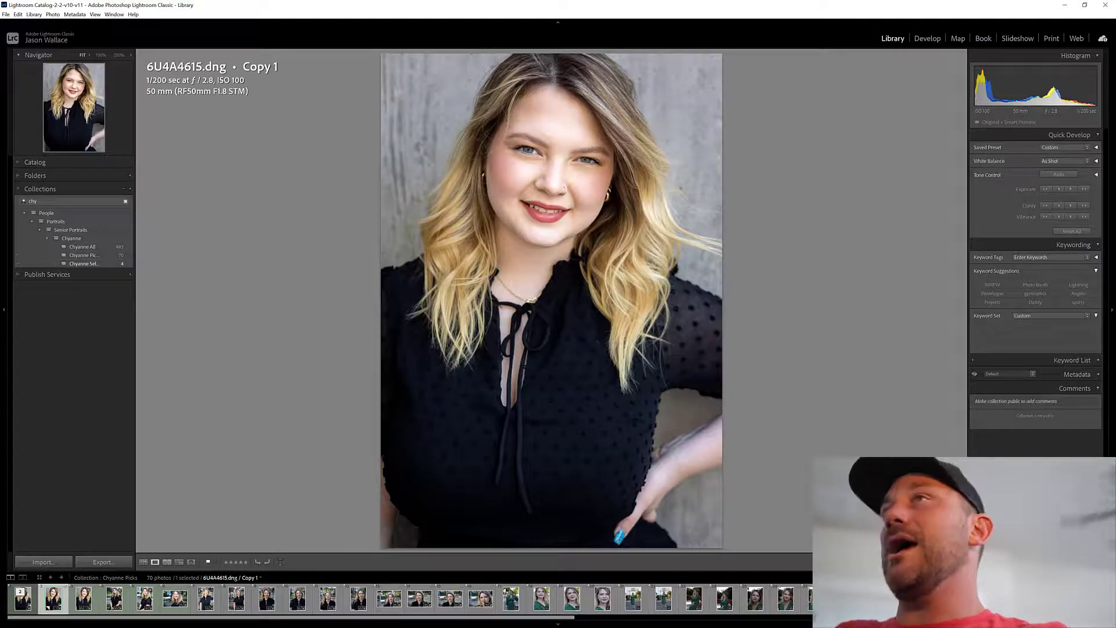
pyautogui.press('g')
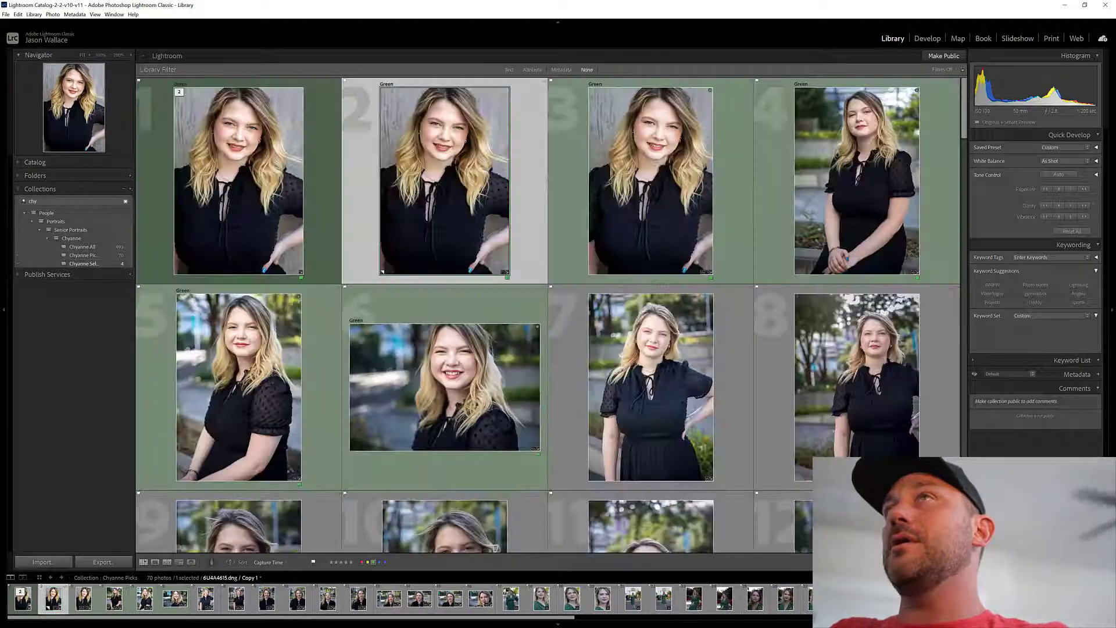
pyautogui.click(277, 202)
pyautogui.click(400, 176)
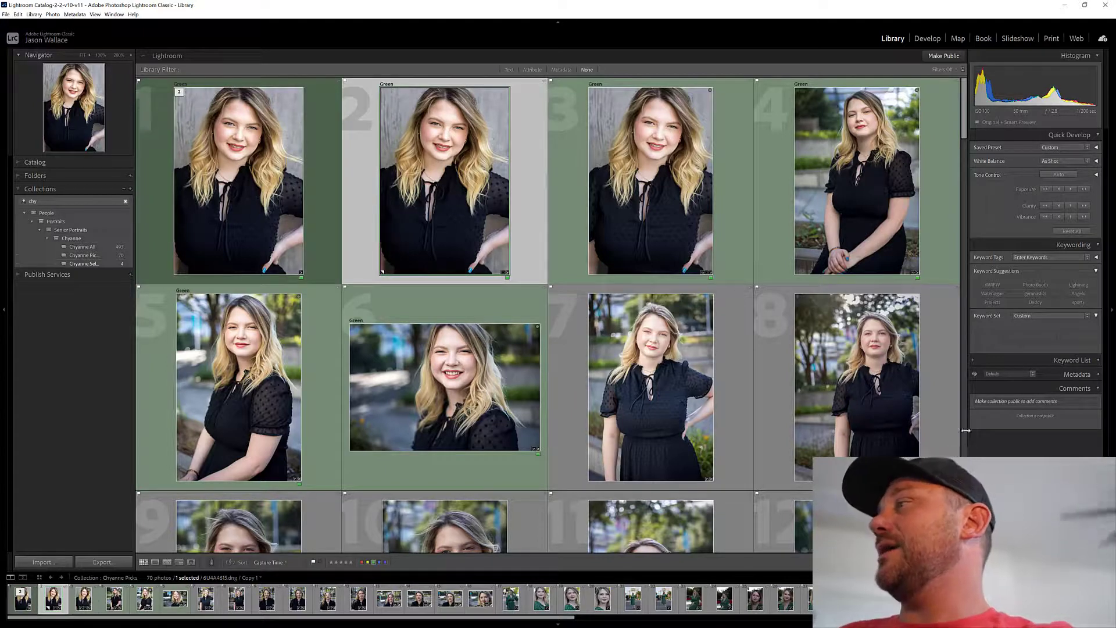
pyautogui.click(928, 39)
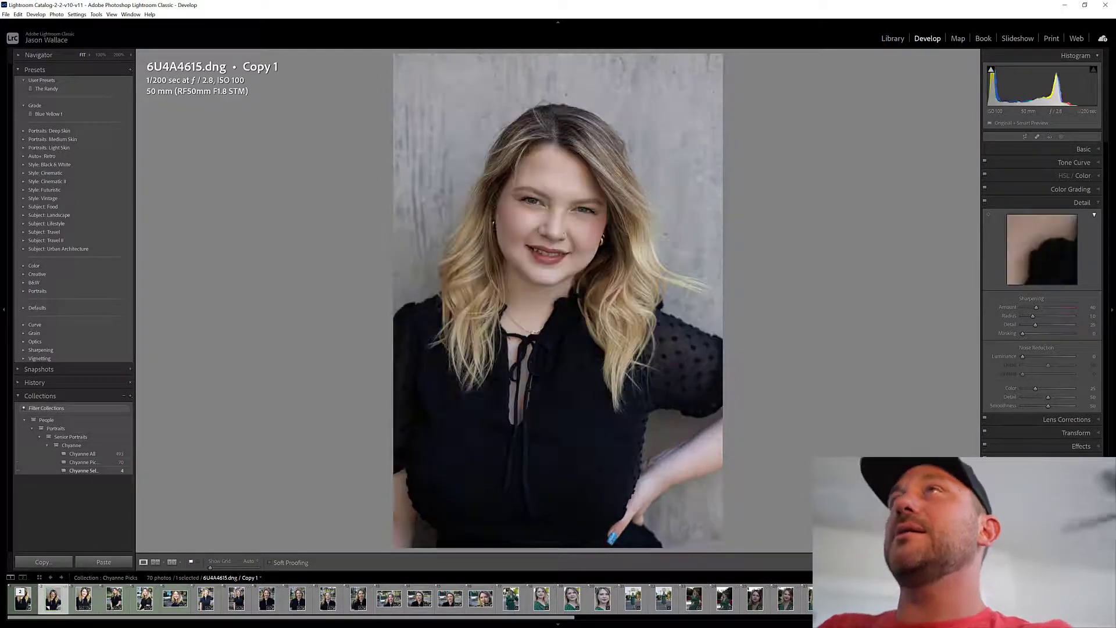
pyautogui.press('g')
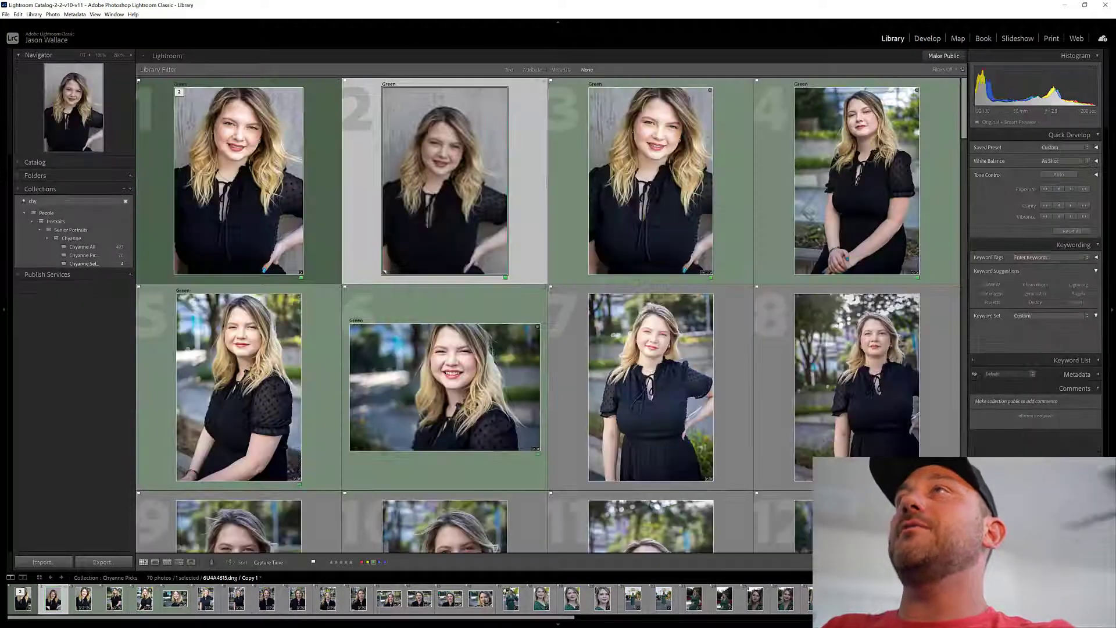
# - Compare the sharpened 6U4A4615-Edit.tif with the unedited Copy 1 side by side in Survey view
pyautogui.click(253, 201)
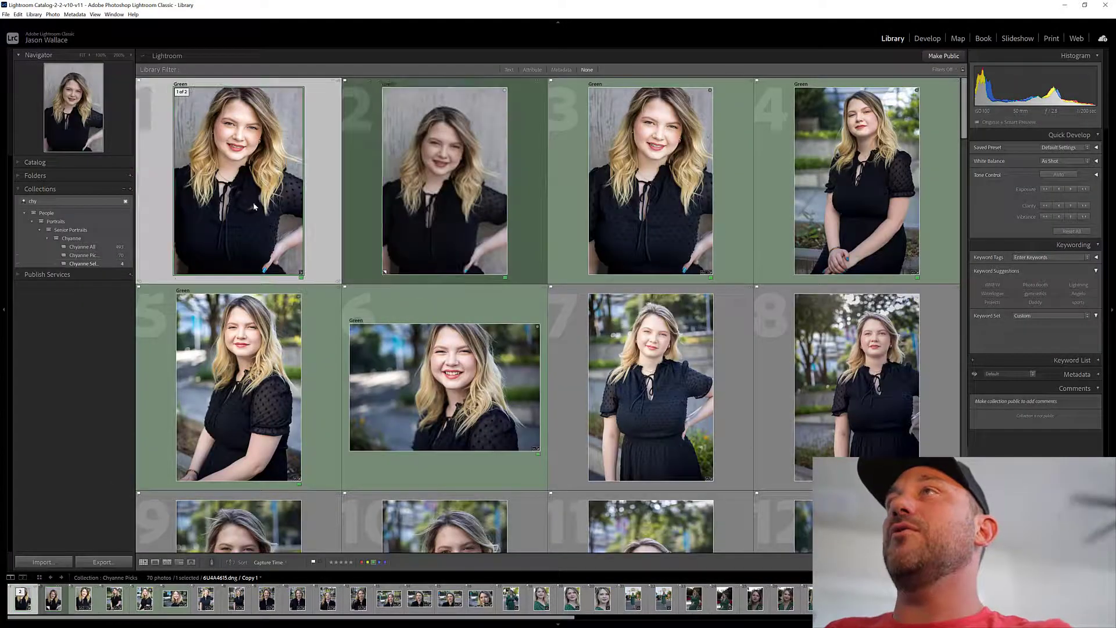
pyautogui.keyDown('ctrl'); pyautogui.click(423, 215); pyautogui.keyUp('ctrl')
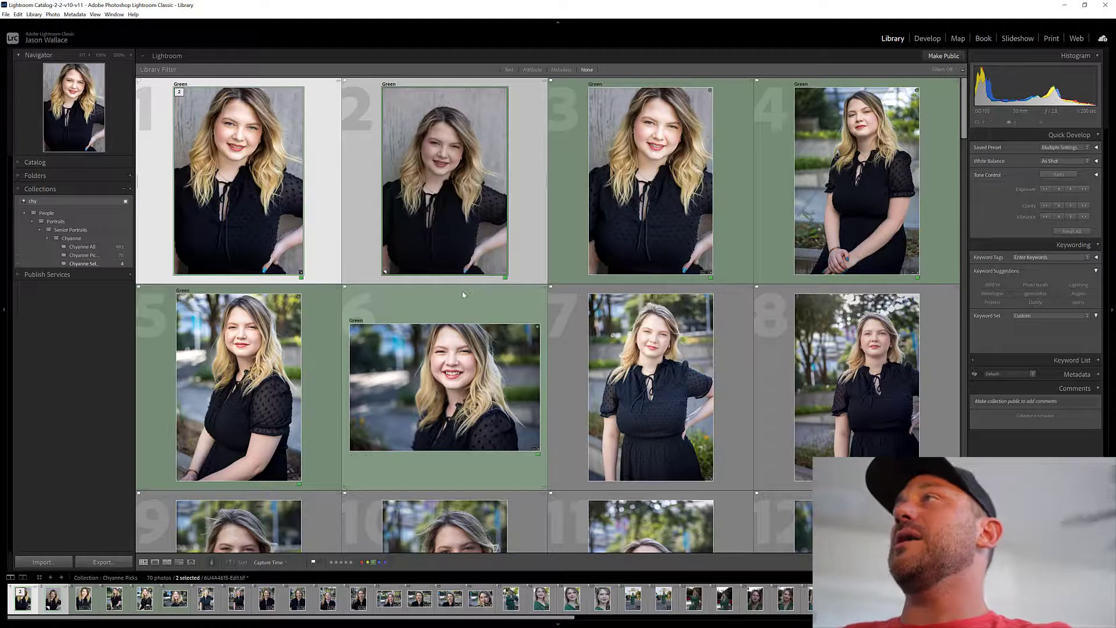
pyautogui.press('n')
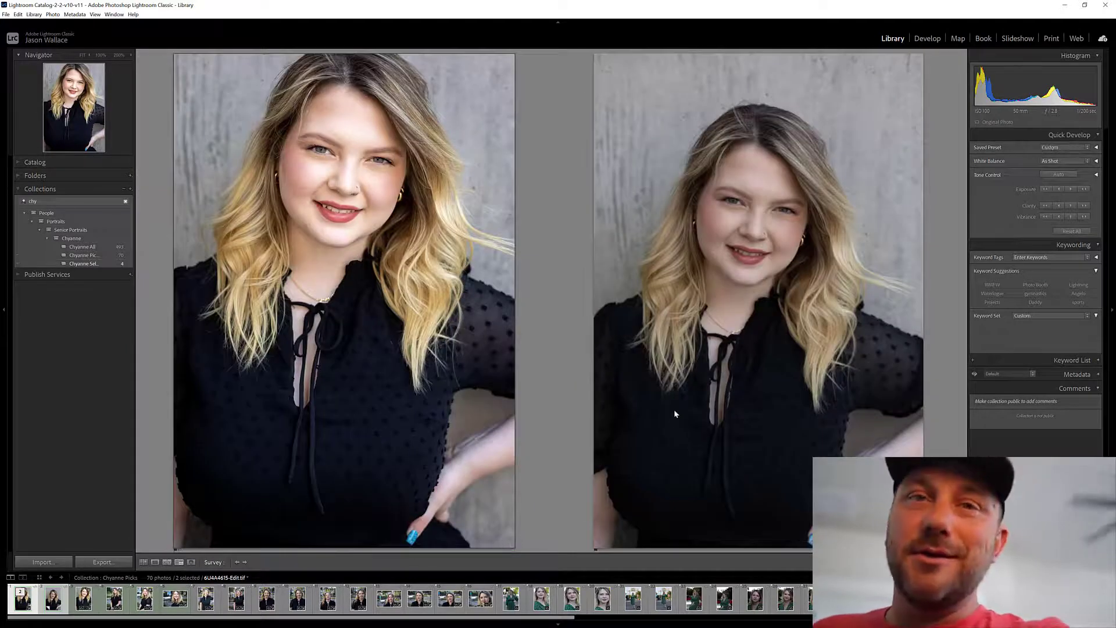